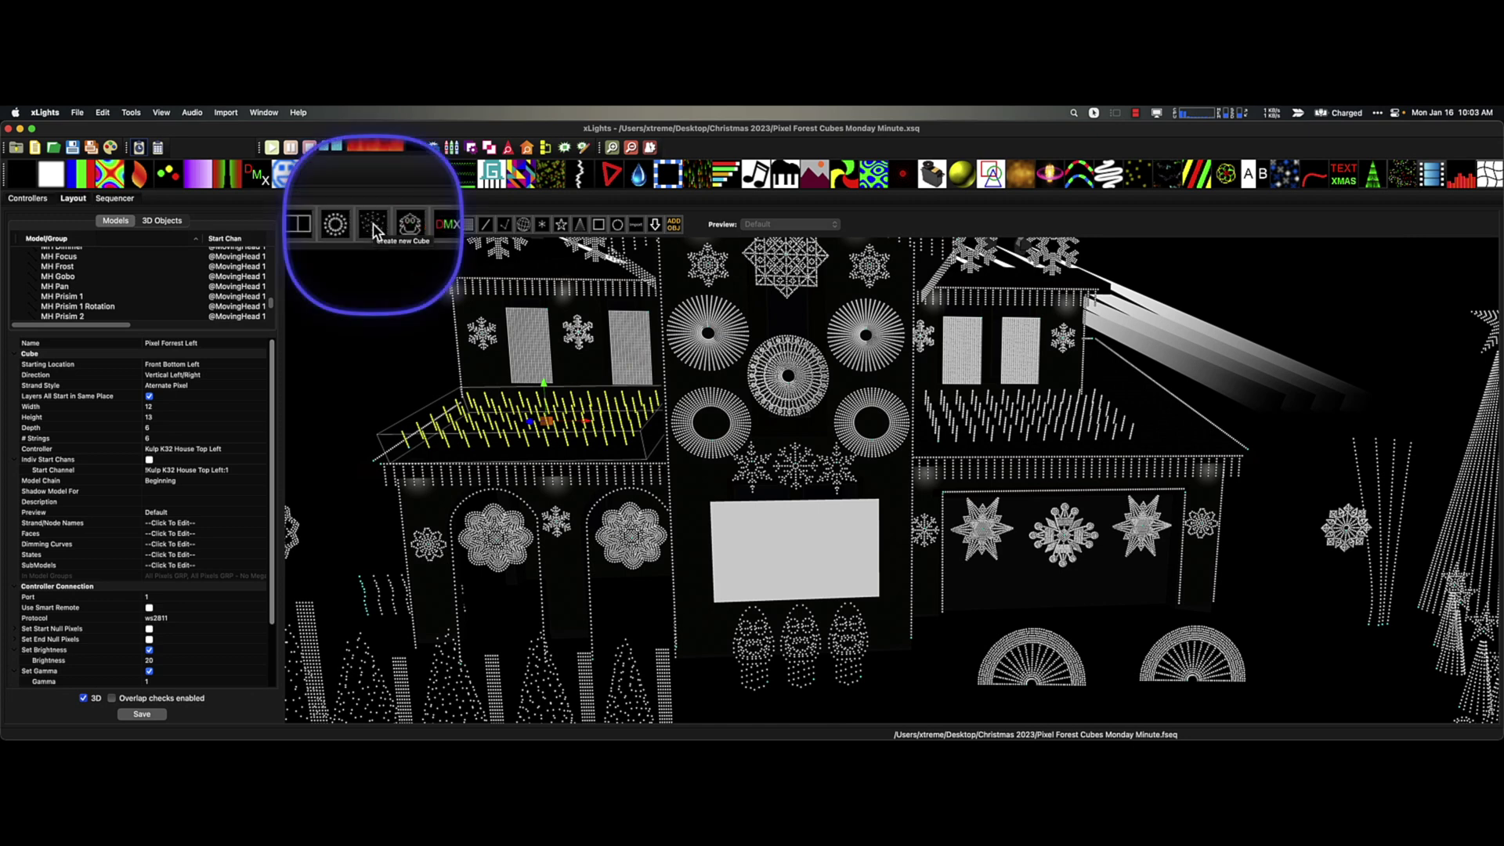
Frame the roof cube in the house preview.
scroll(595, 521, down, 5)
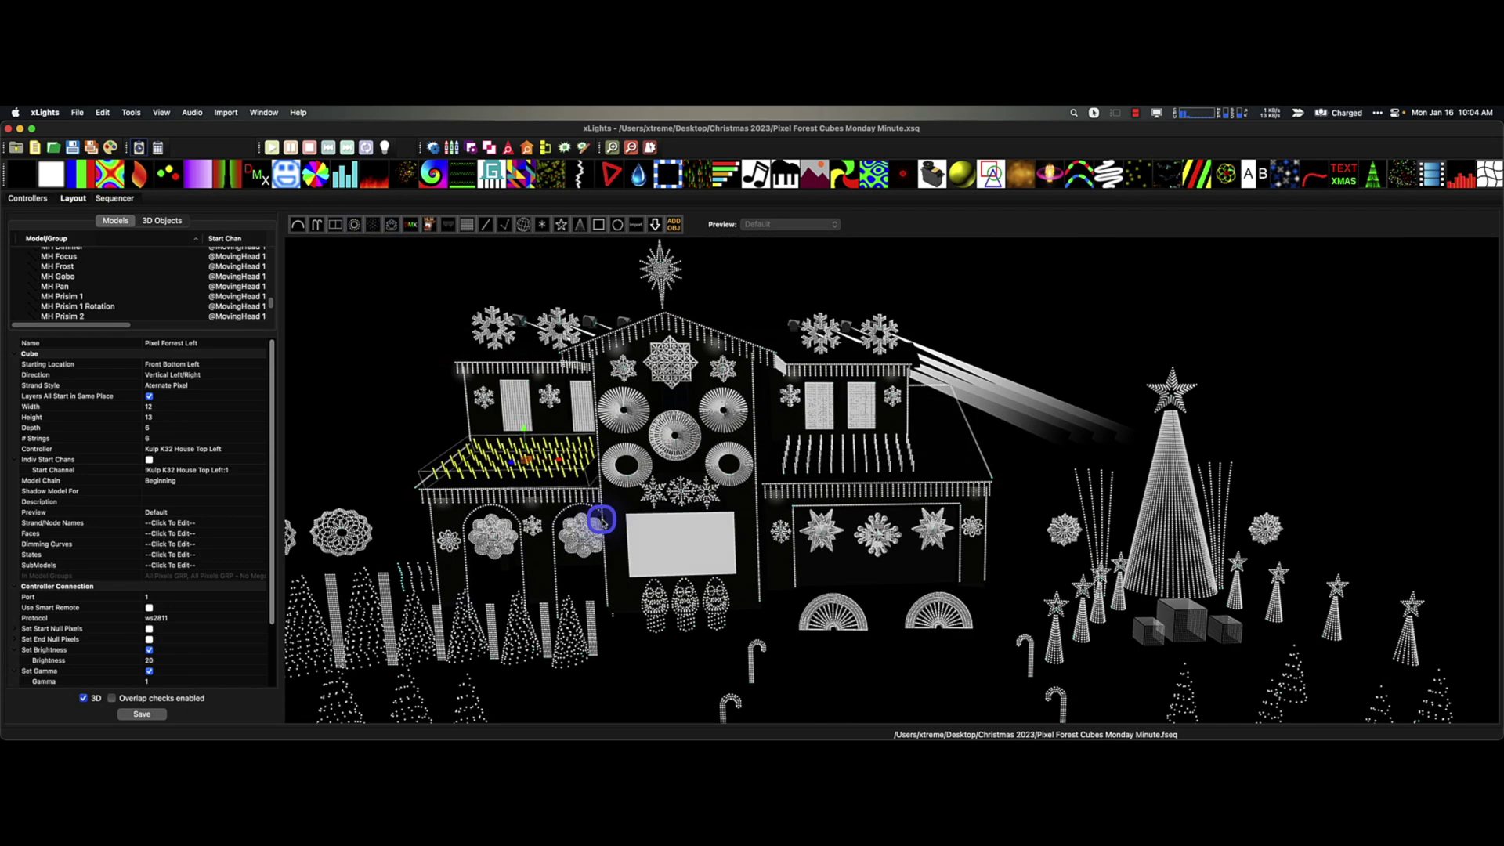
scroll(602, 524, down, 3)
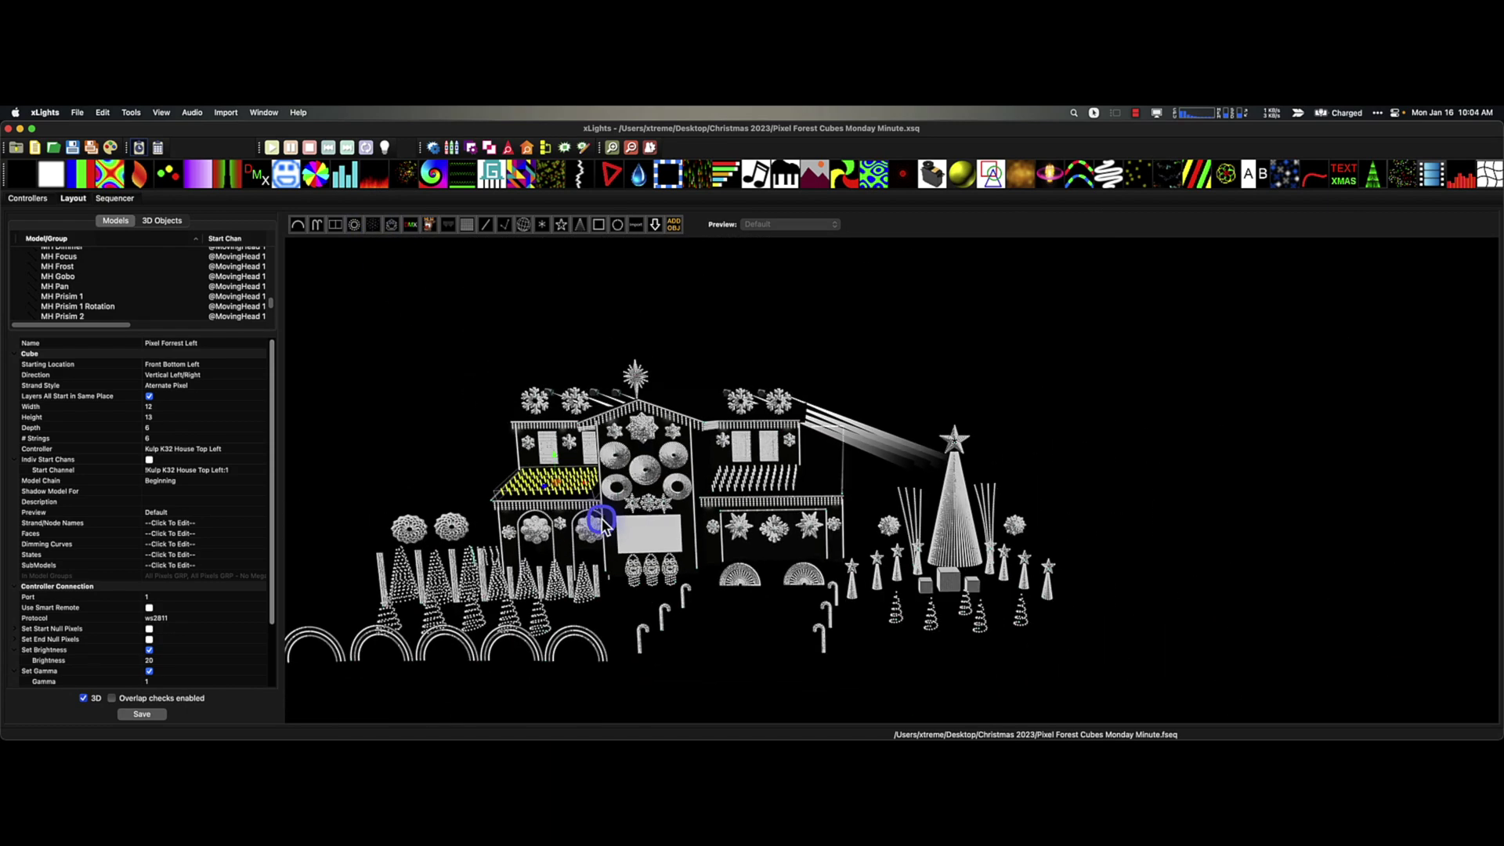
scroll(604, 529, up, 8)
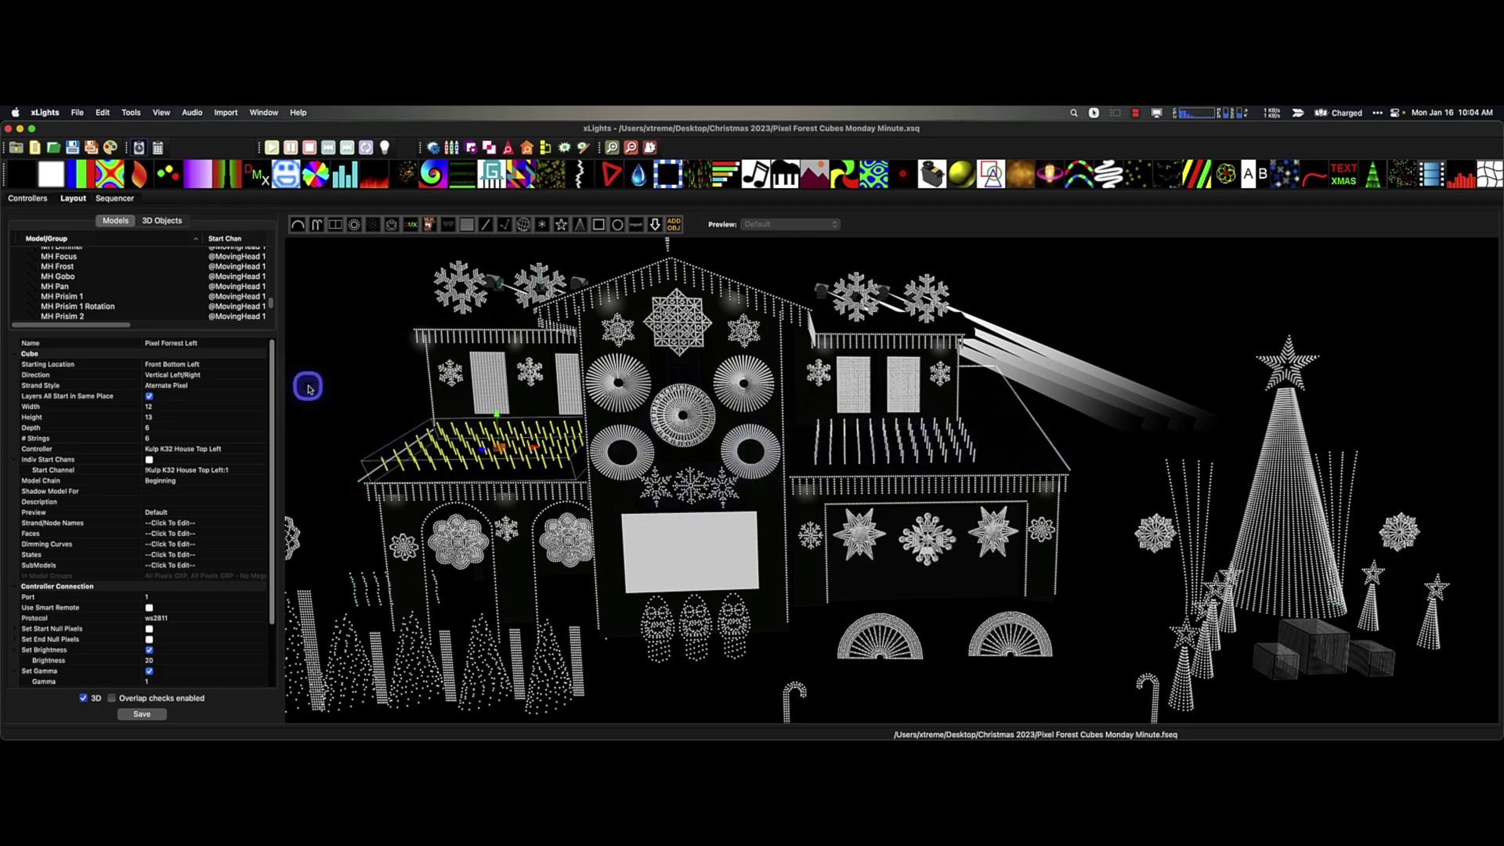
drag(312, 375, 325, 378)
scroll(337, 373, up, 5)
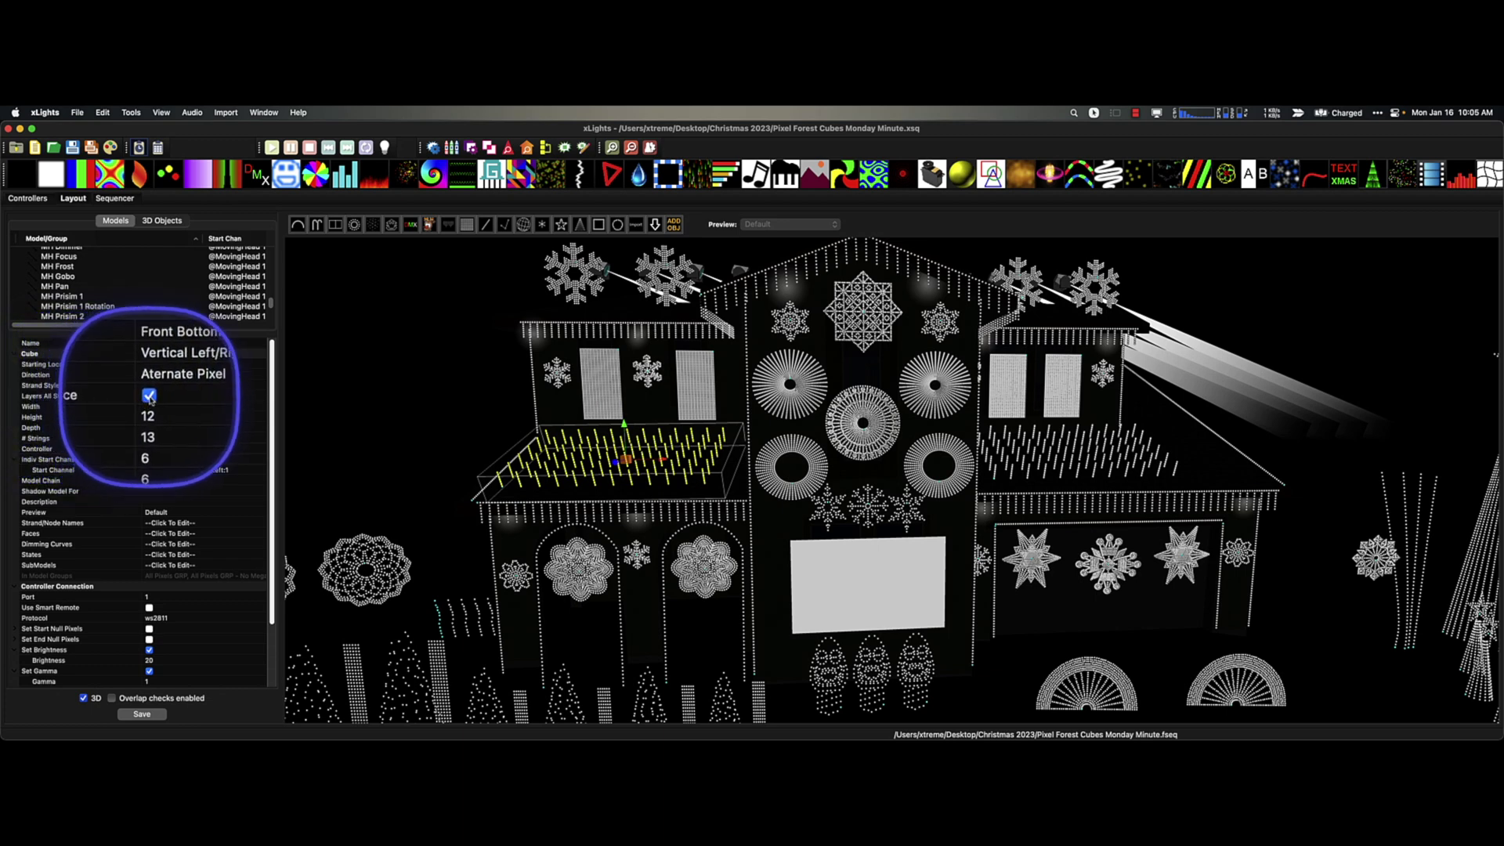
Confirm all cube layers start together, then play the sequence from the start and stop it.
click(149, 396)
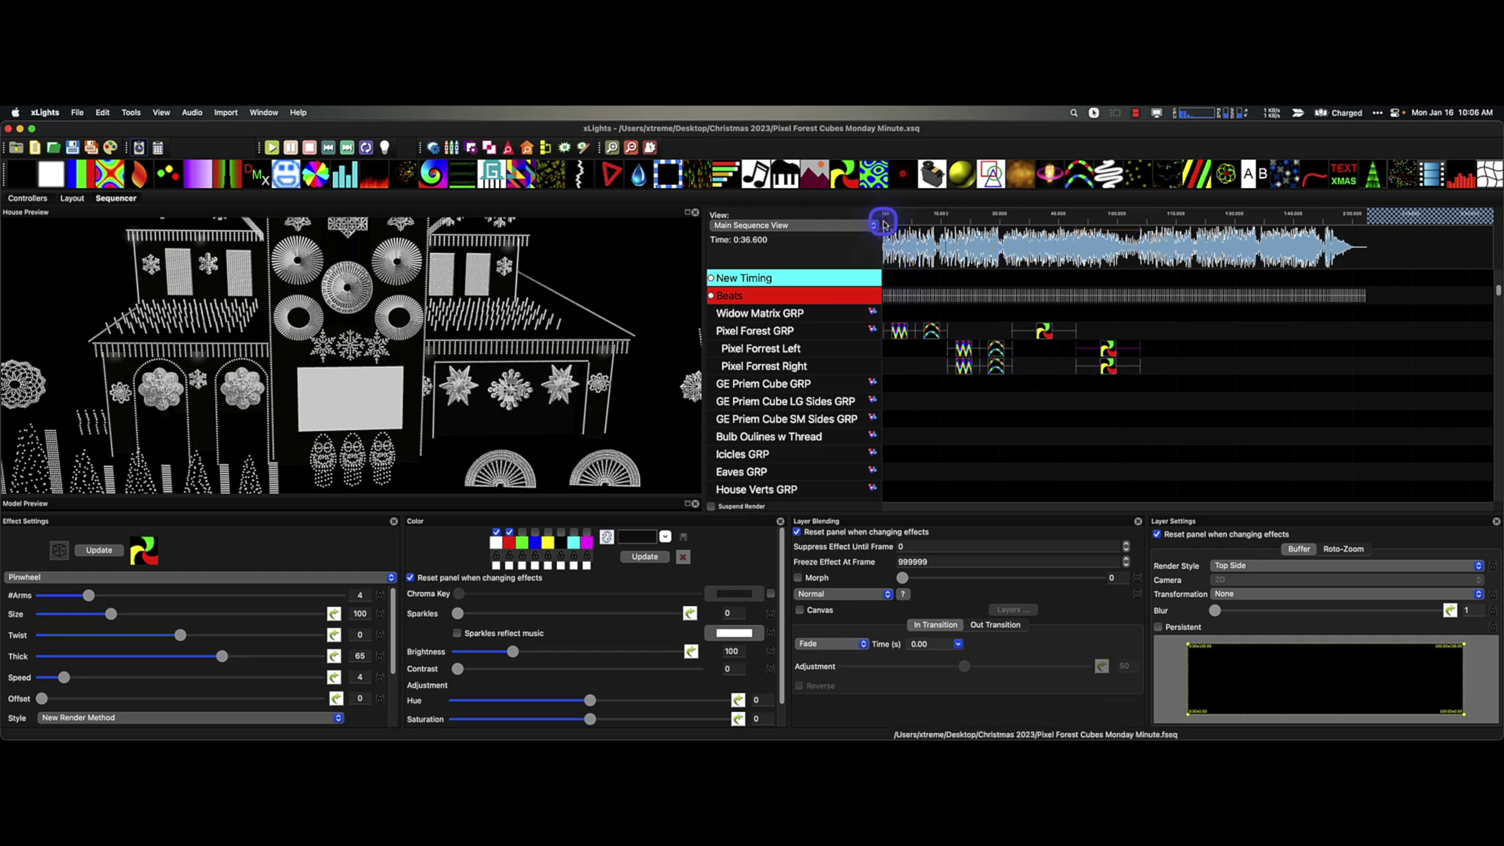
click(885, 223)
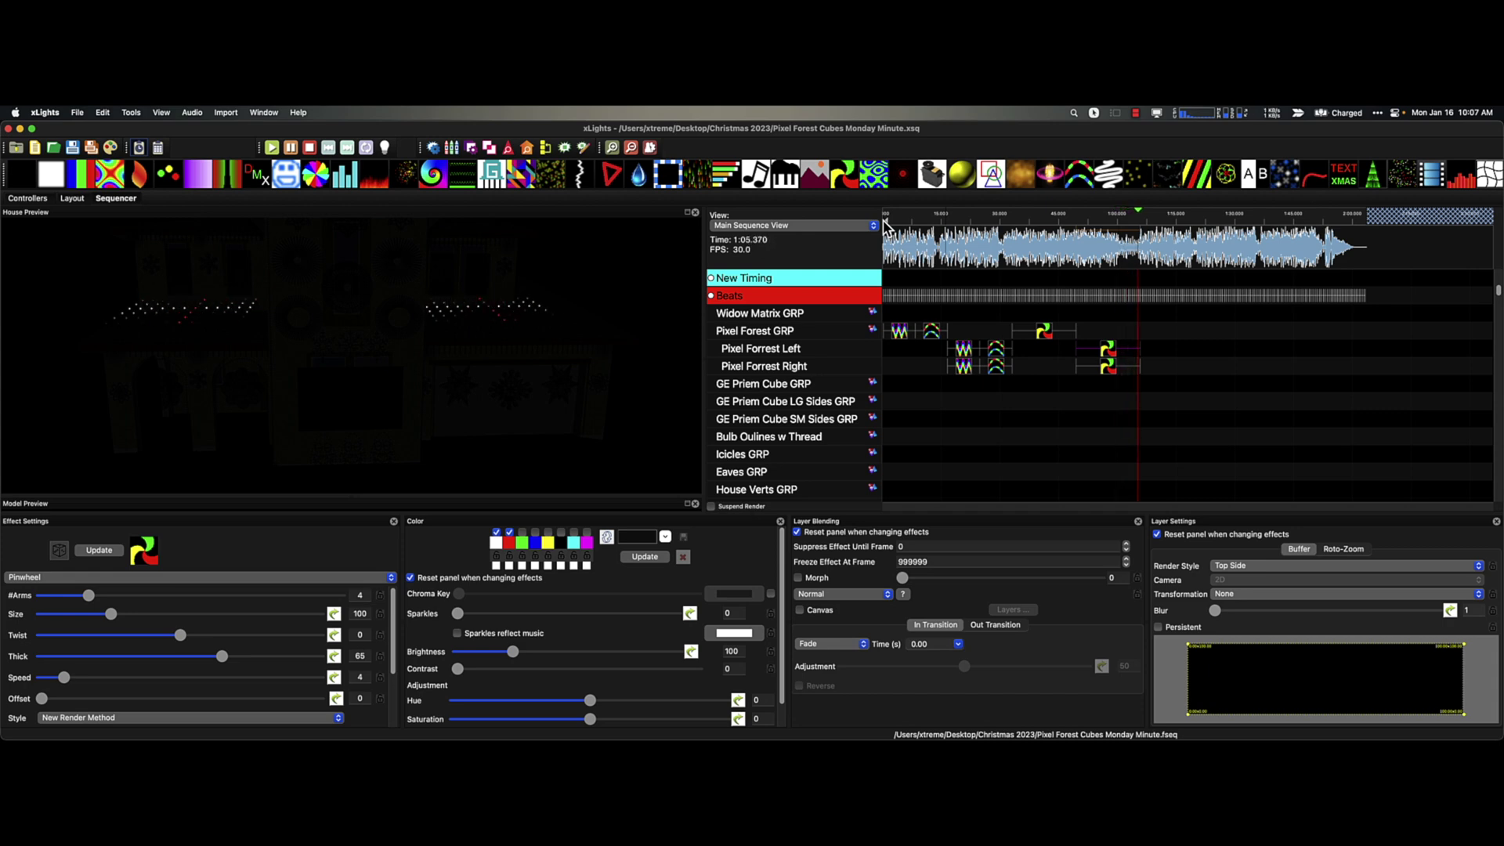
click(885, 225)
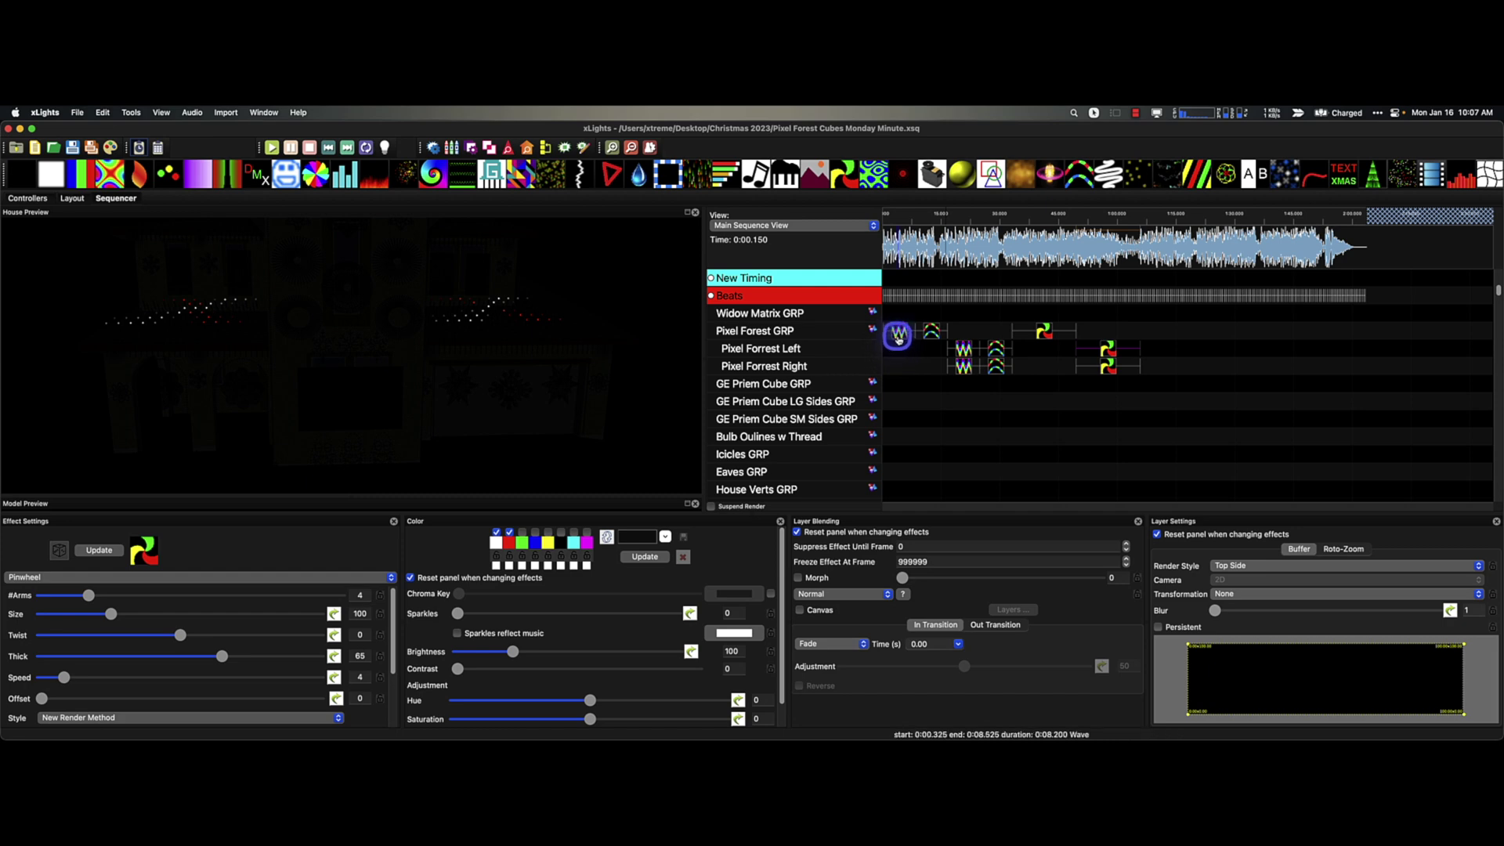
Review render style choices for the Pixel Forest GRP Wave, keeping Per Model Default Deep.
click(897, 336)
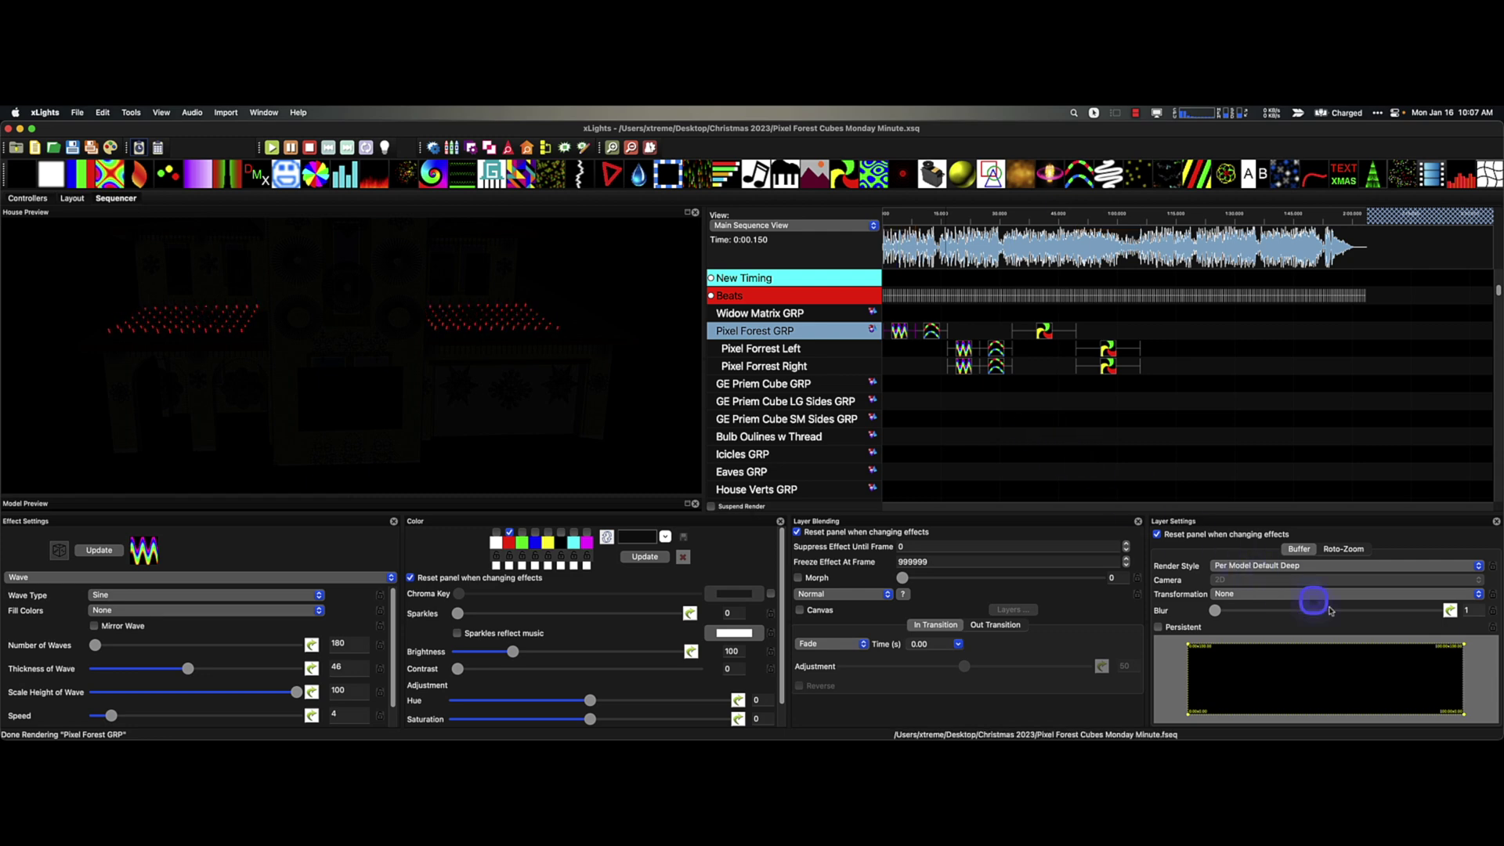
click(1309, 571)
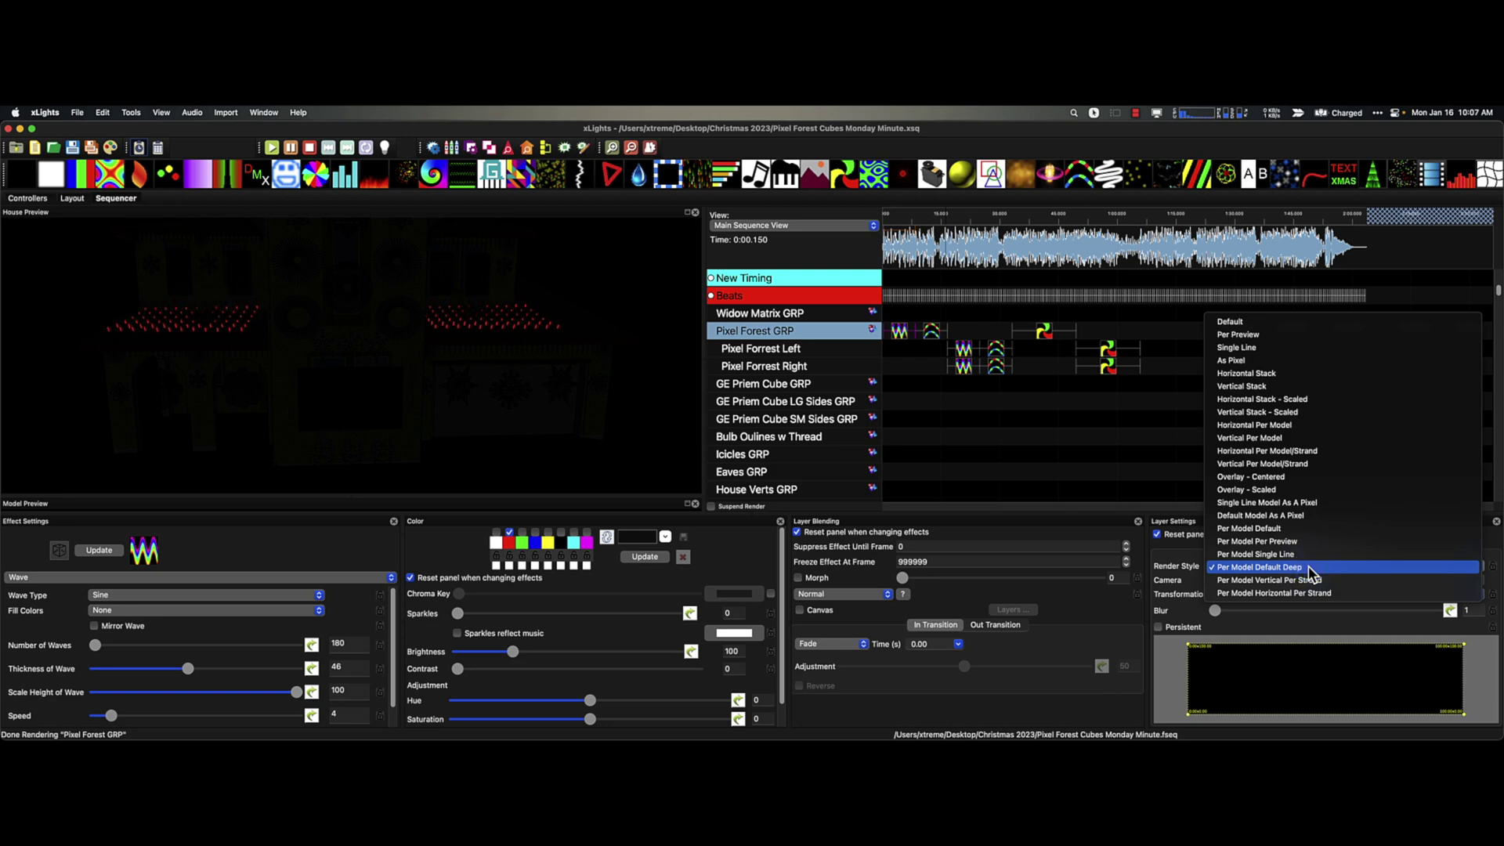
click(522, 324)
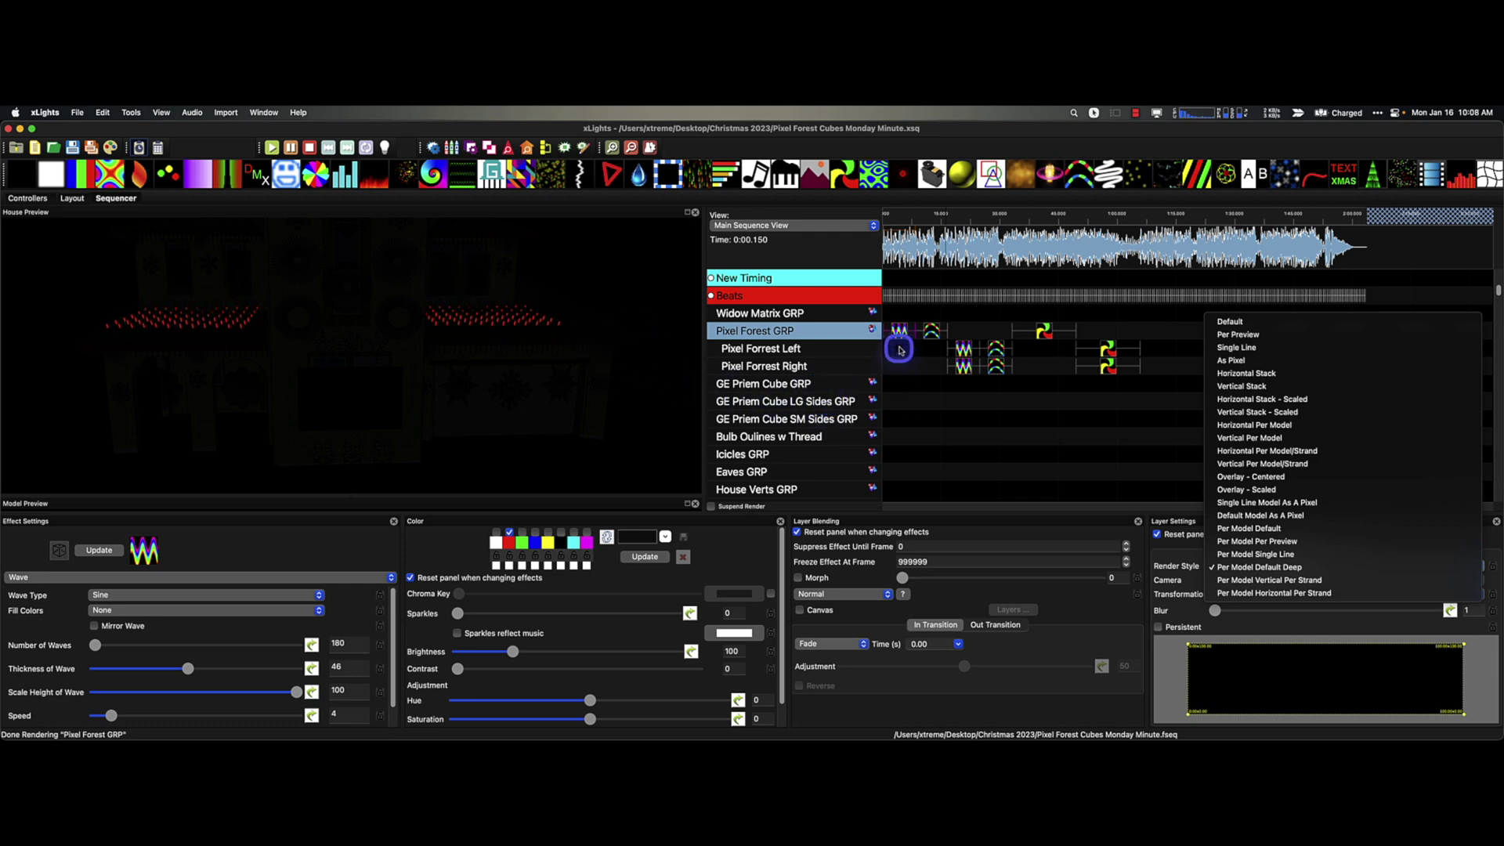
click(900, 335)
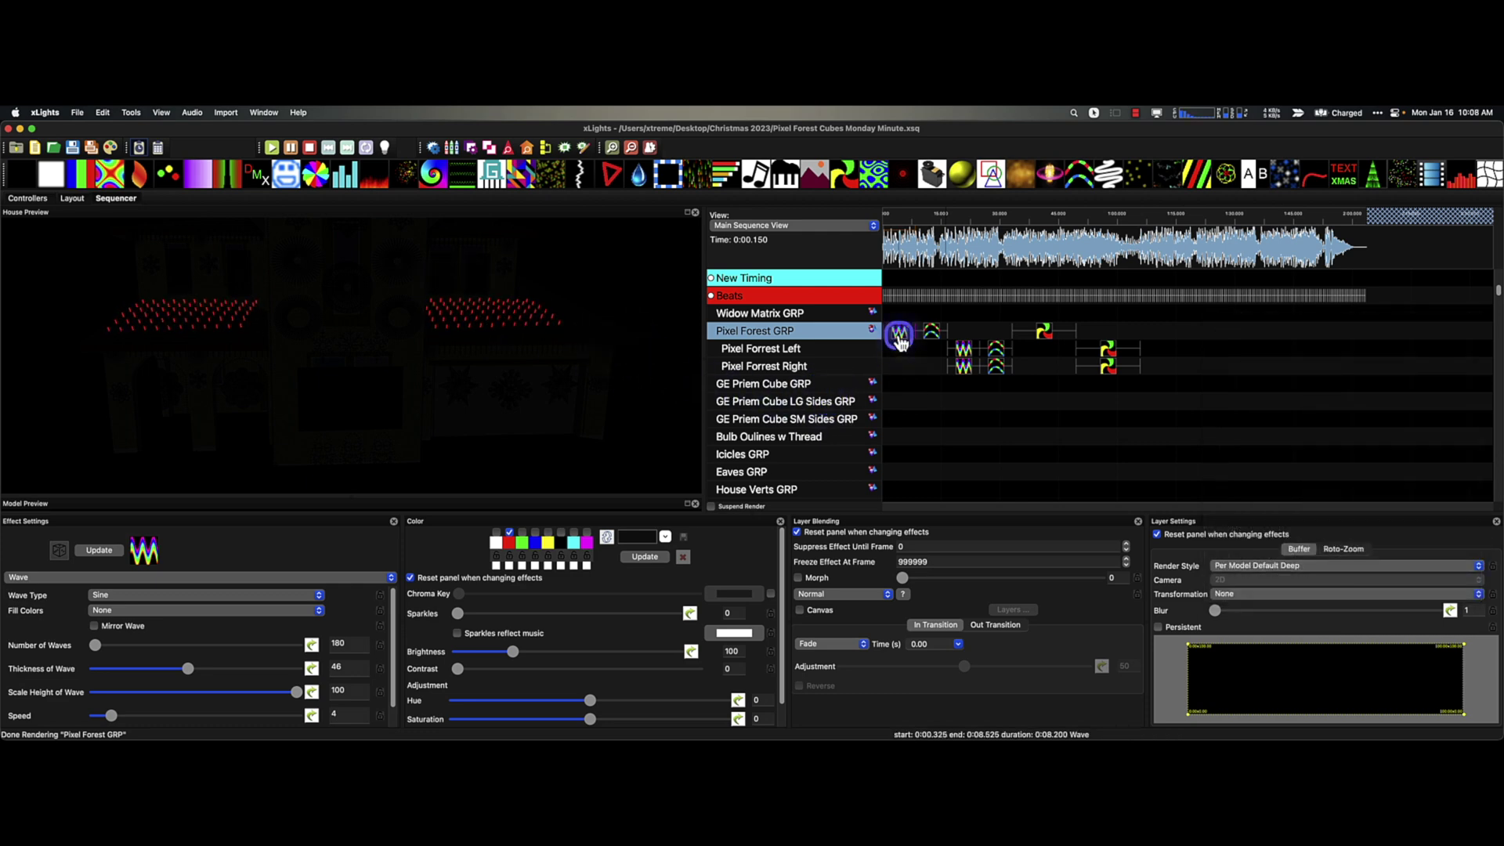
Toggle Mirror Wave on and off, and return Number of Waves to 180 after raising it.
click(94, 626)
click(94, 627)
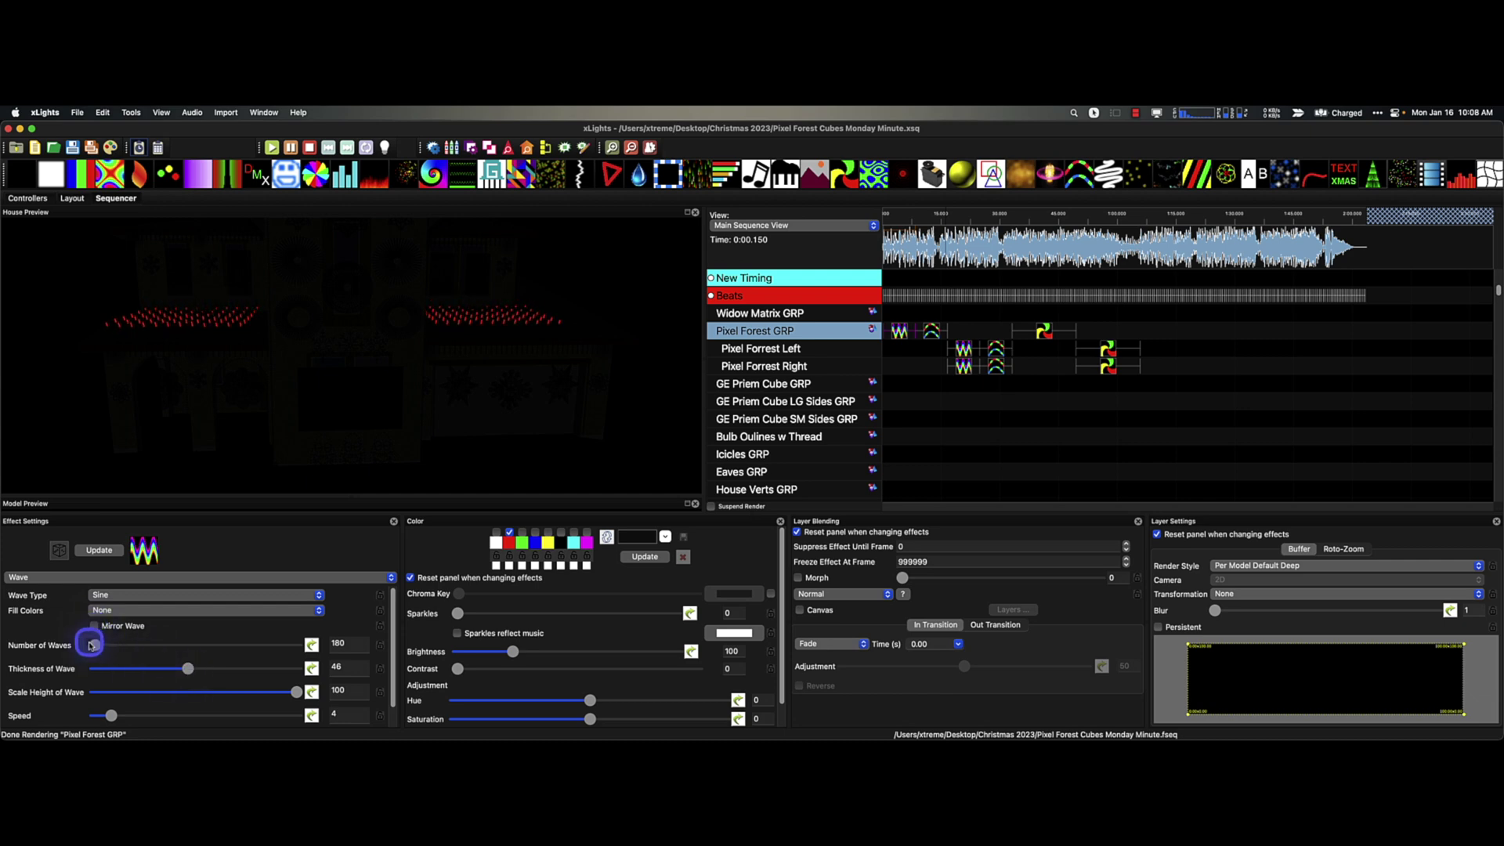
drag(93, 644, 207, 654)
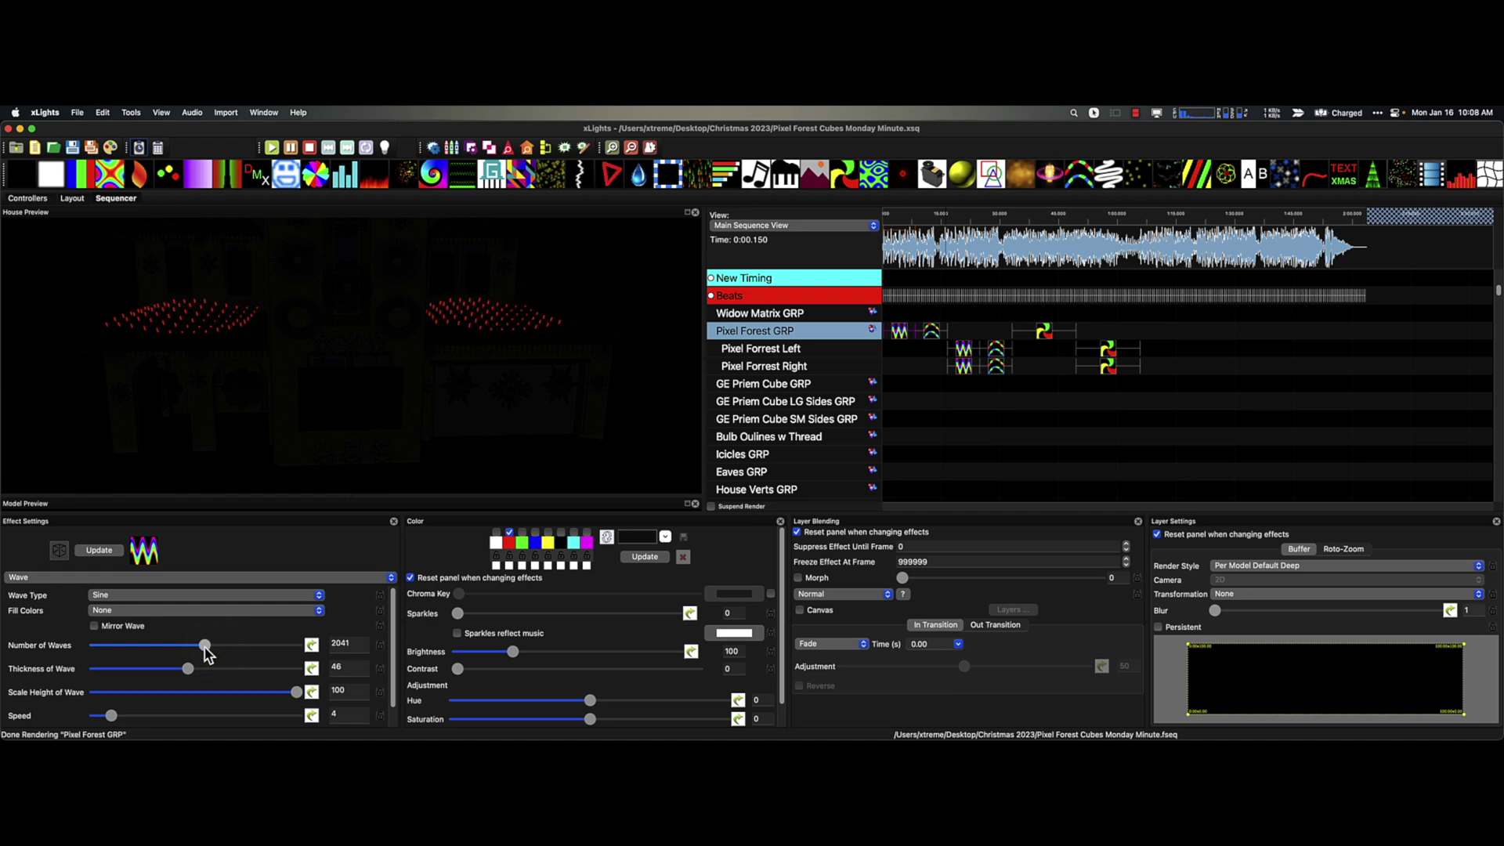
drag(207, 653, 16, 647)
click(333, 712)
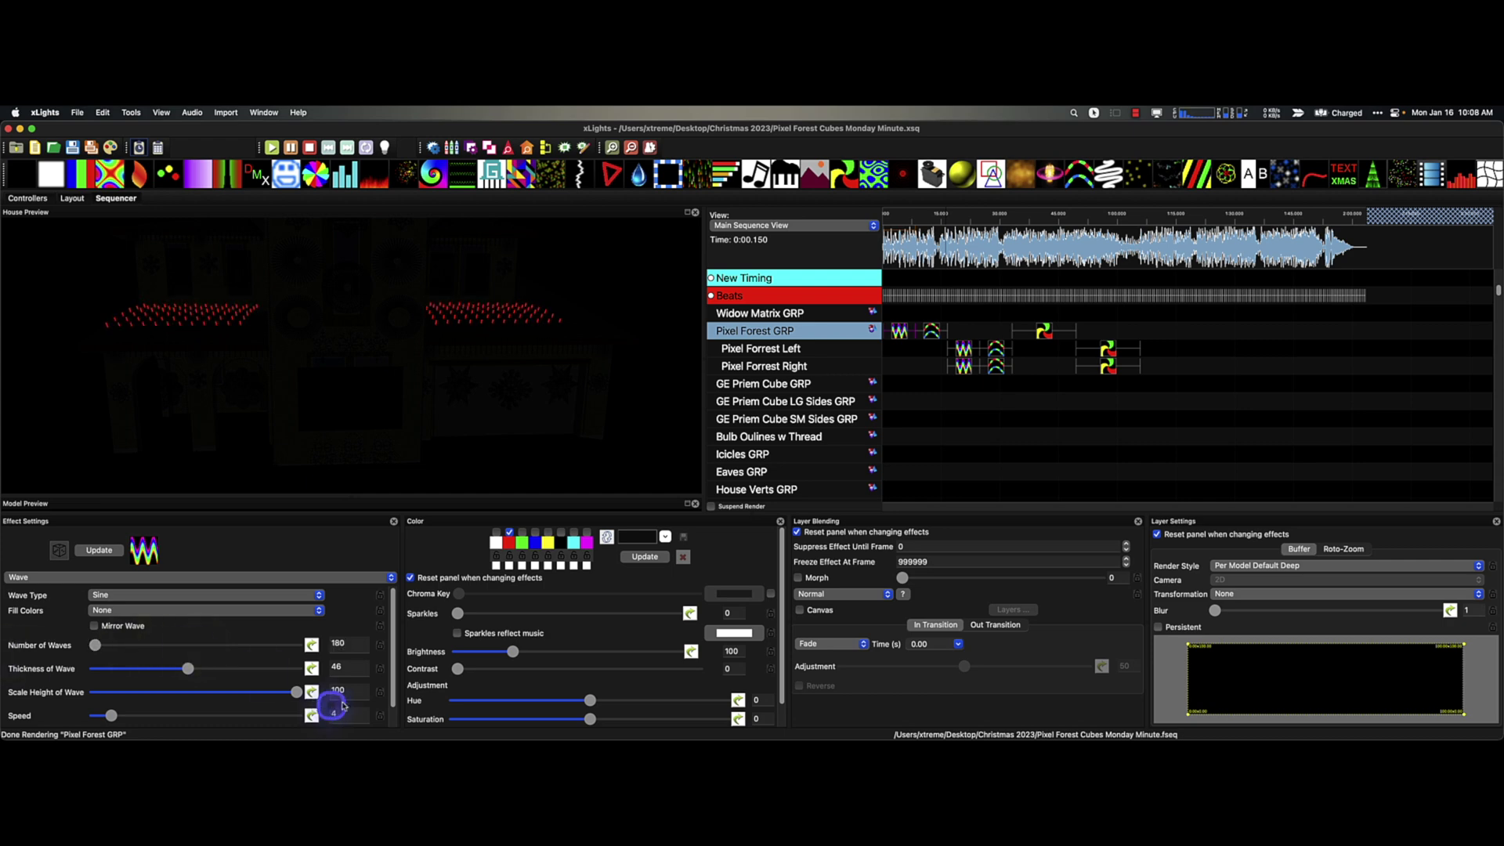
Turn on 3d Fade for the Single Strand chase, keeping the Rotate CC 90 transformation.
click(930, 333)
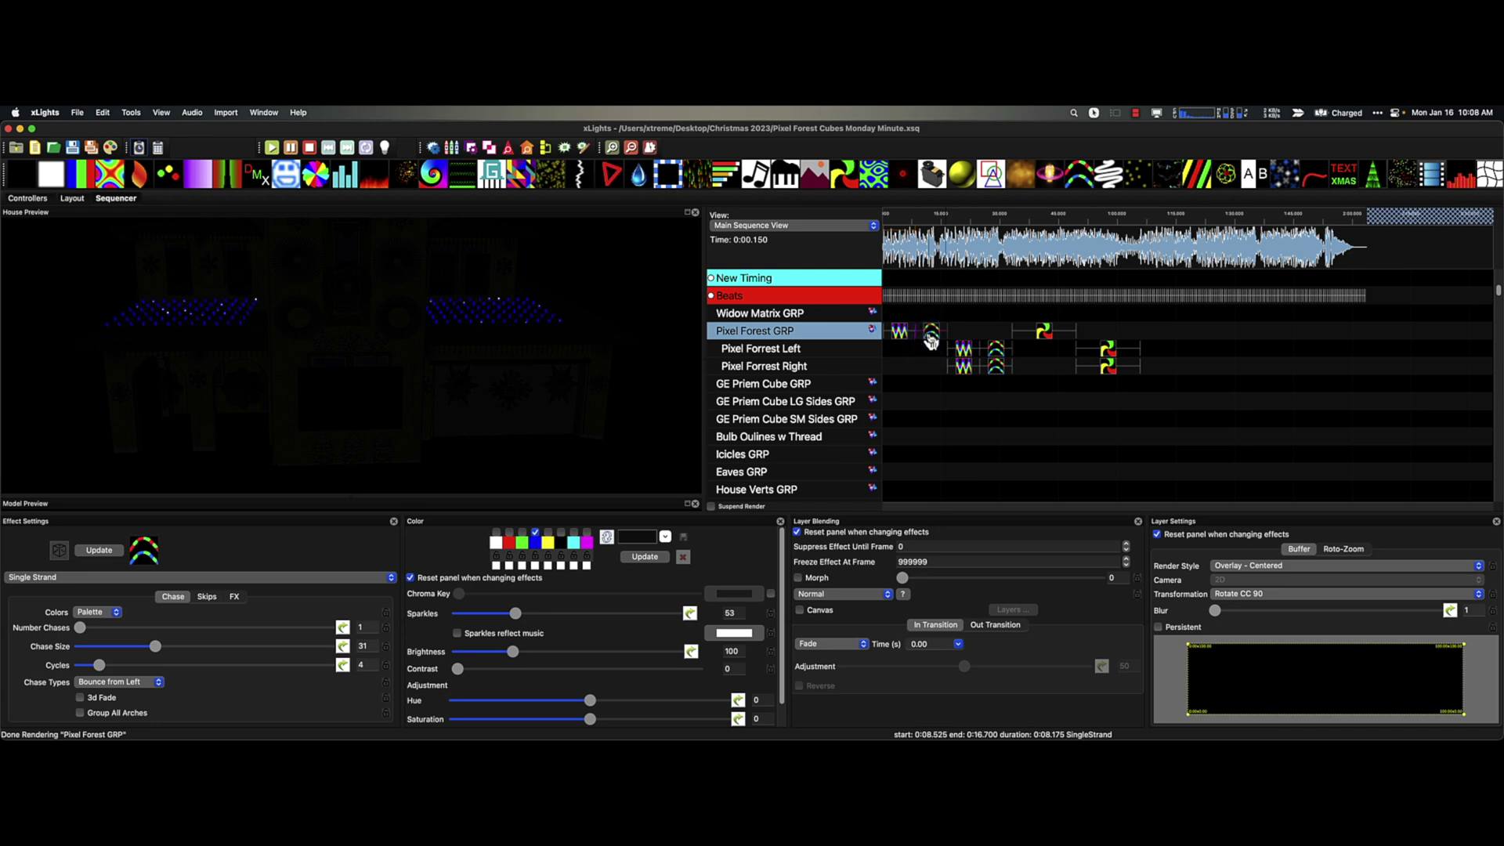
click(1255, 597)
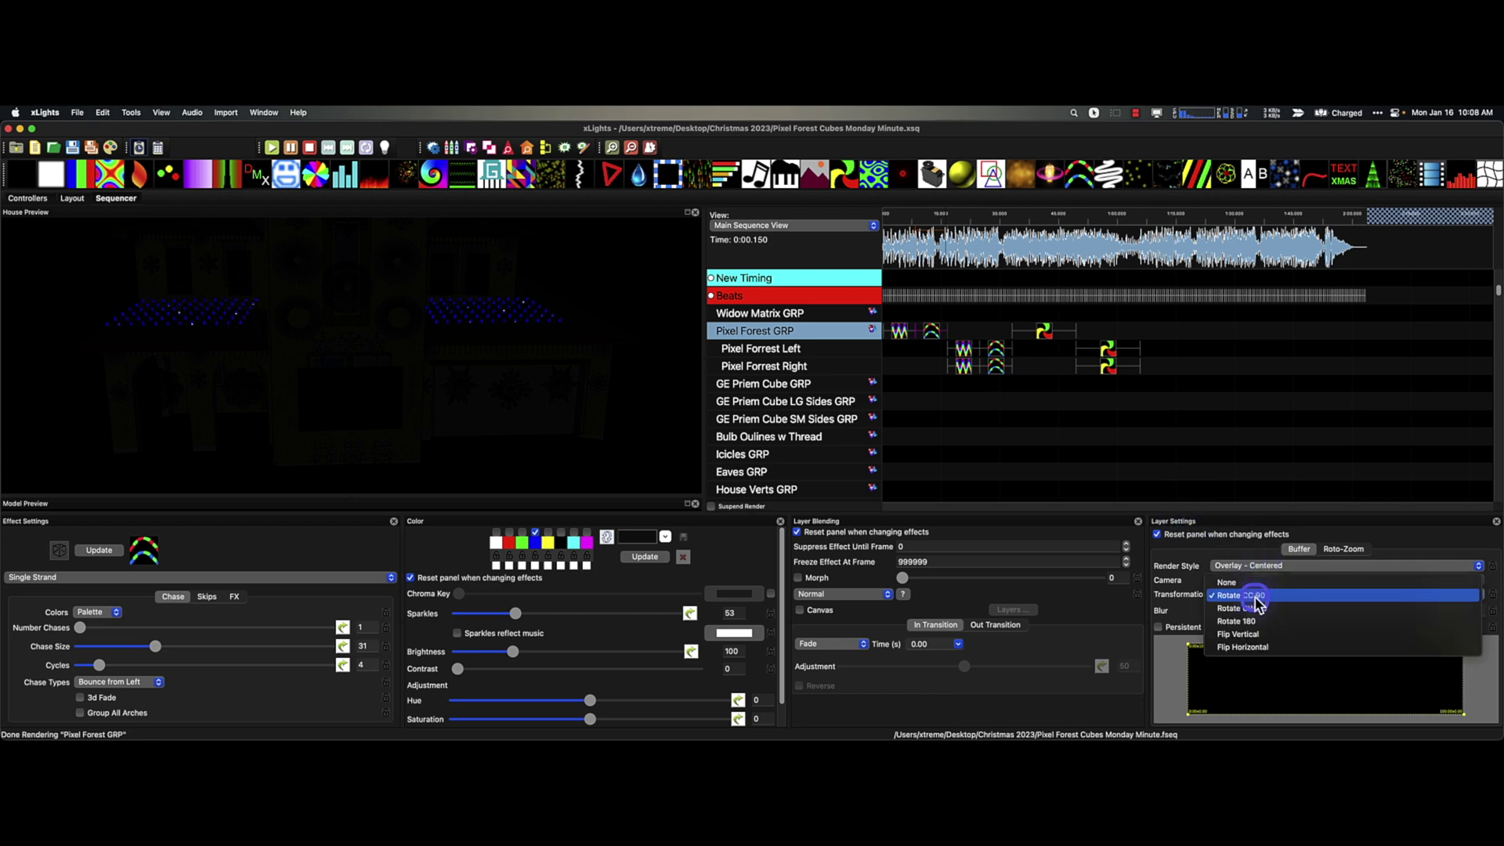
click(1250, 585)
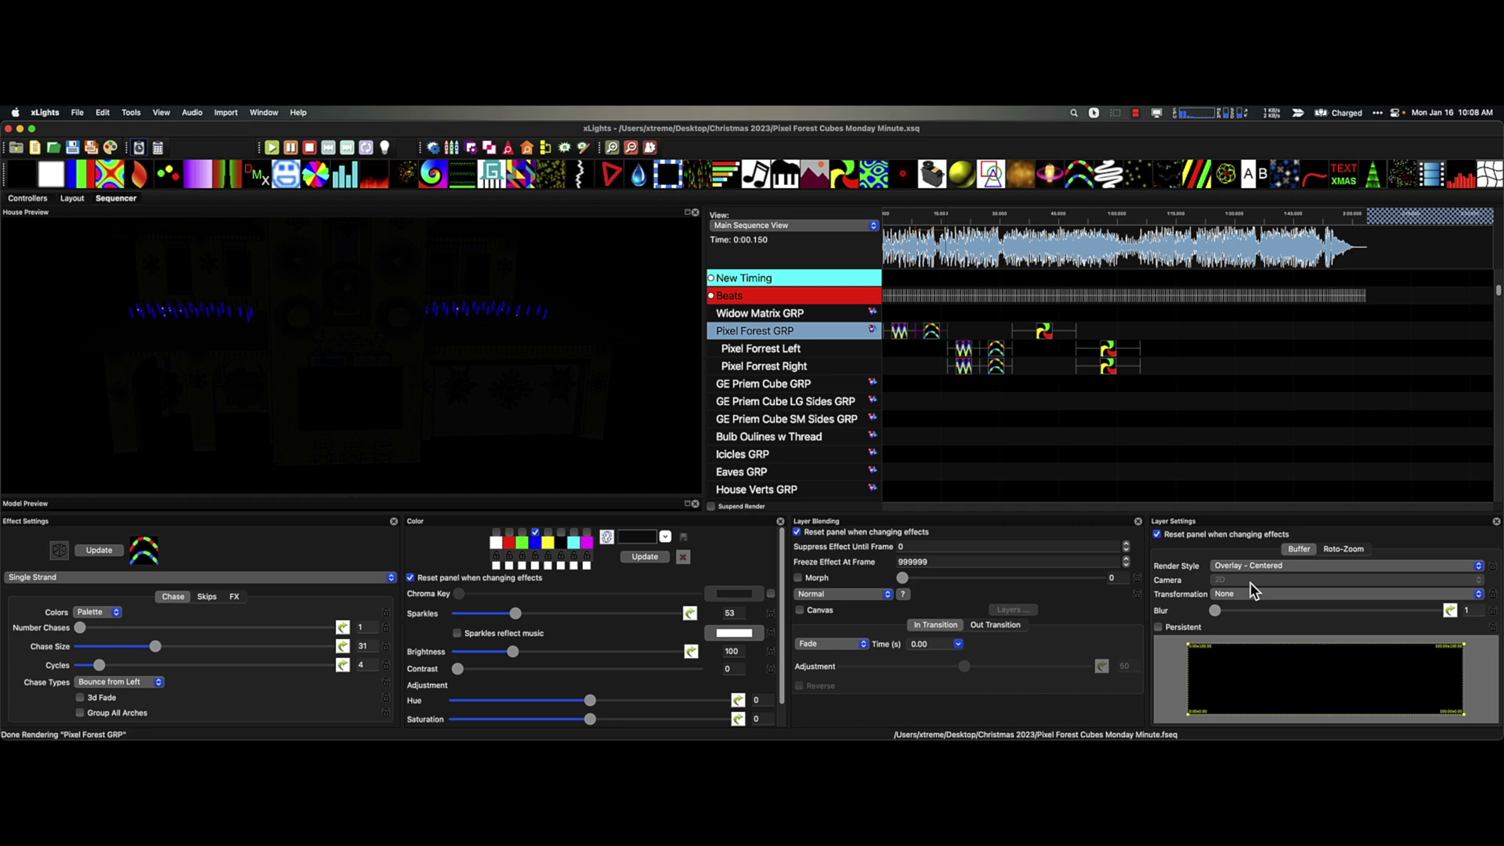
click(357, 620)
click(81, 698)
click(1232, 594)
click(1237, 615)
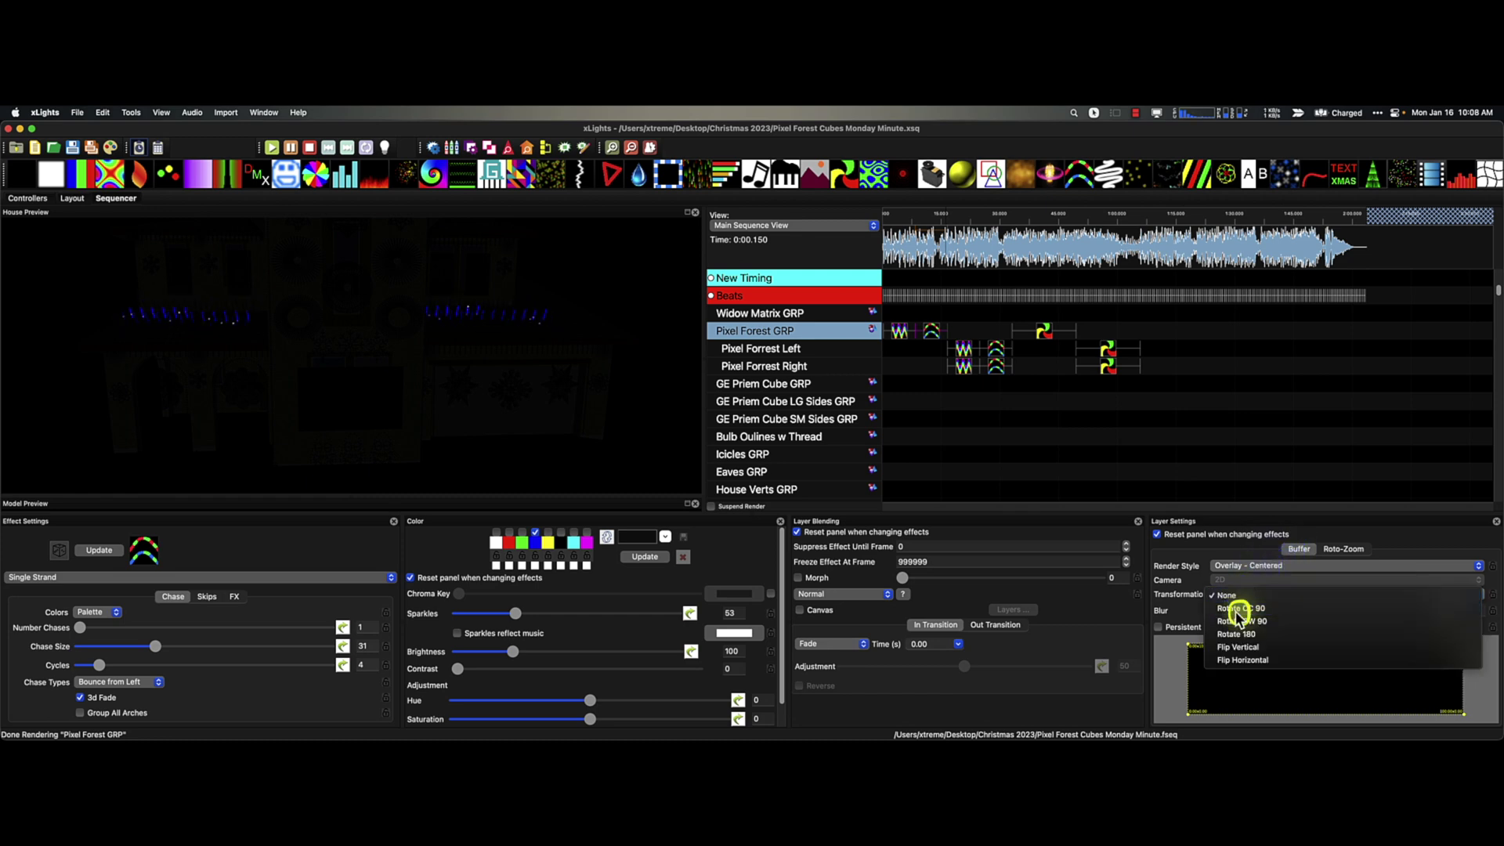
click(900, 644)
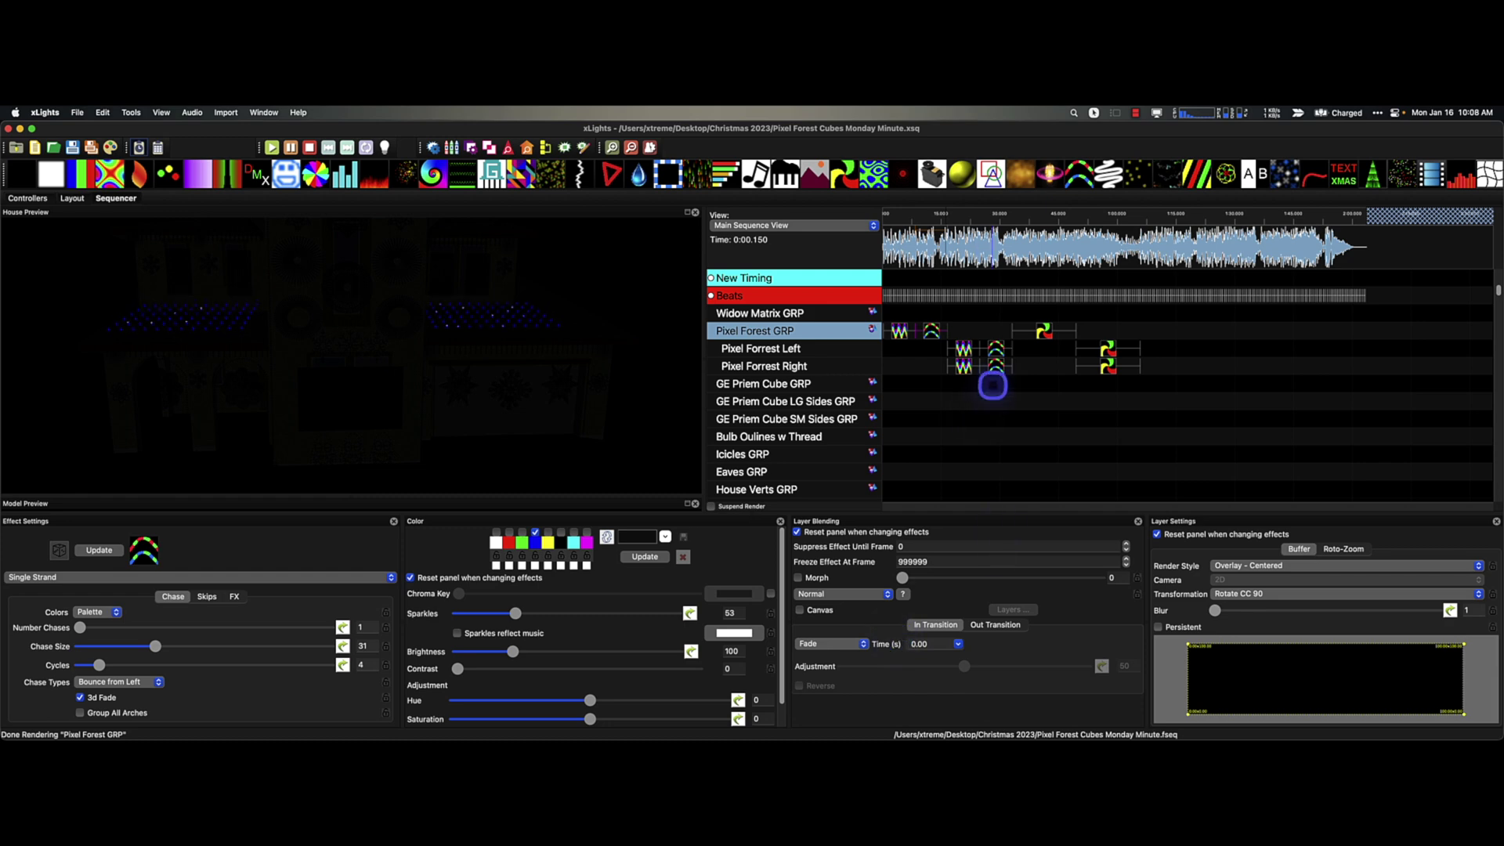
Try Overlaid X and Overlaid Y on the Pixel Forrest Left Wave, then render it Overlaid Z.
click(965, 352)
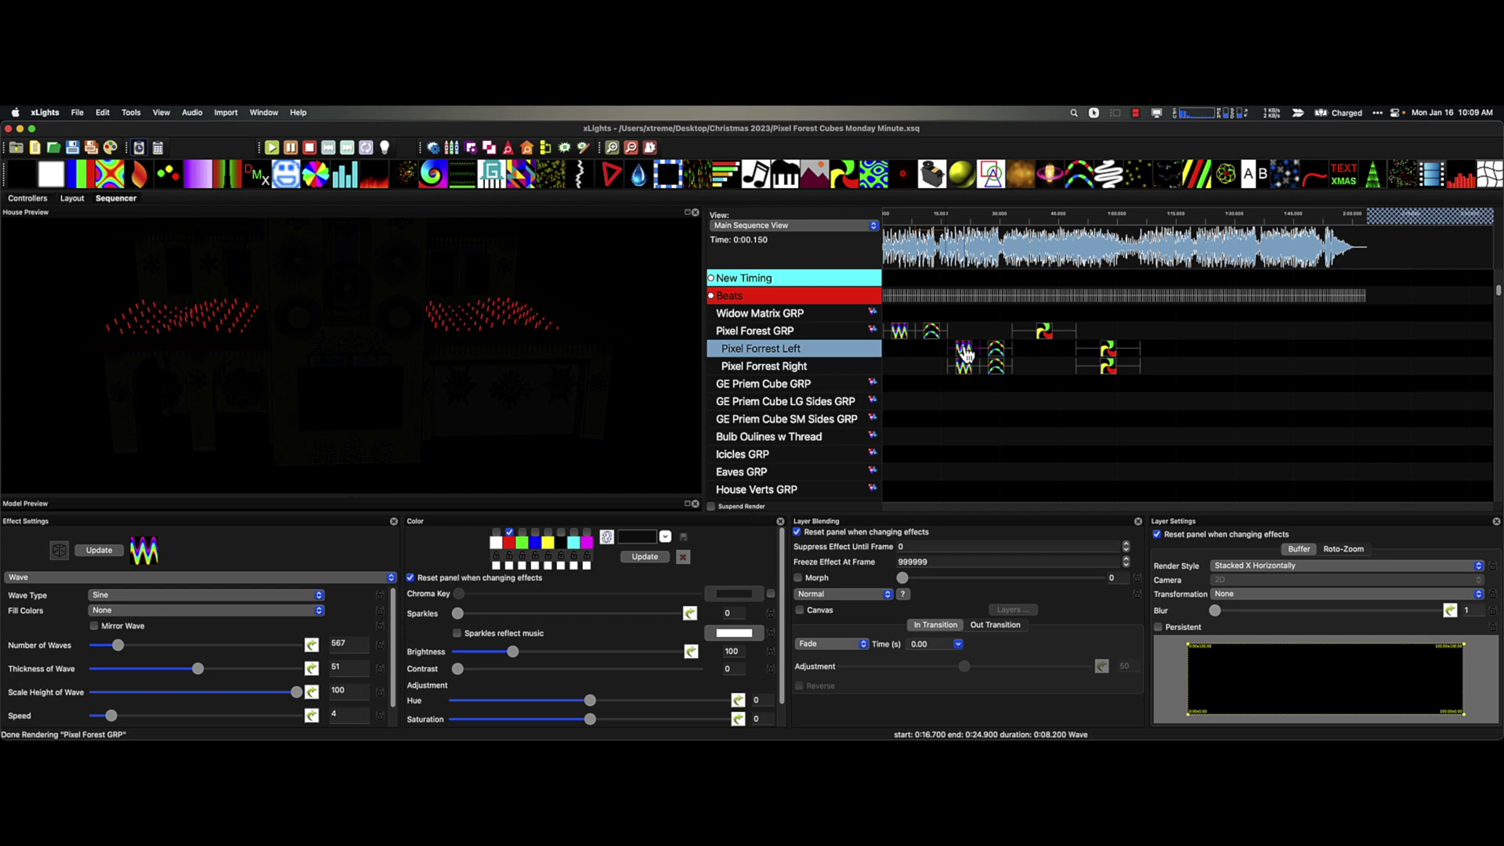
click(1273, 571)
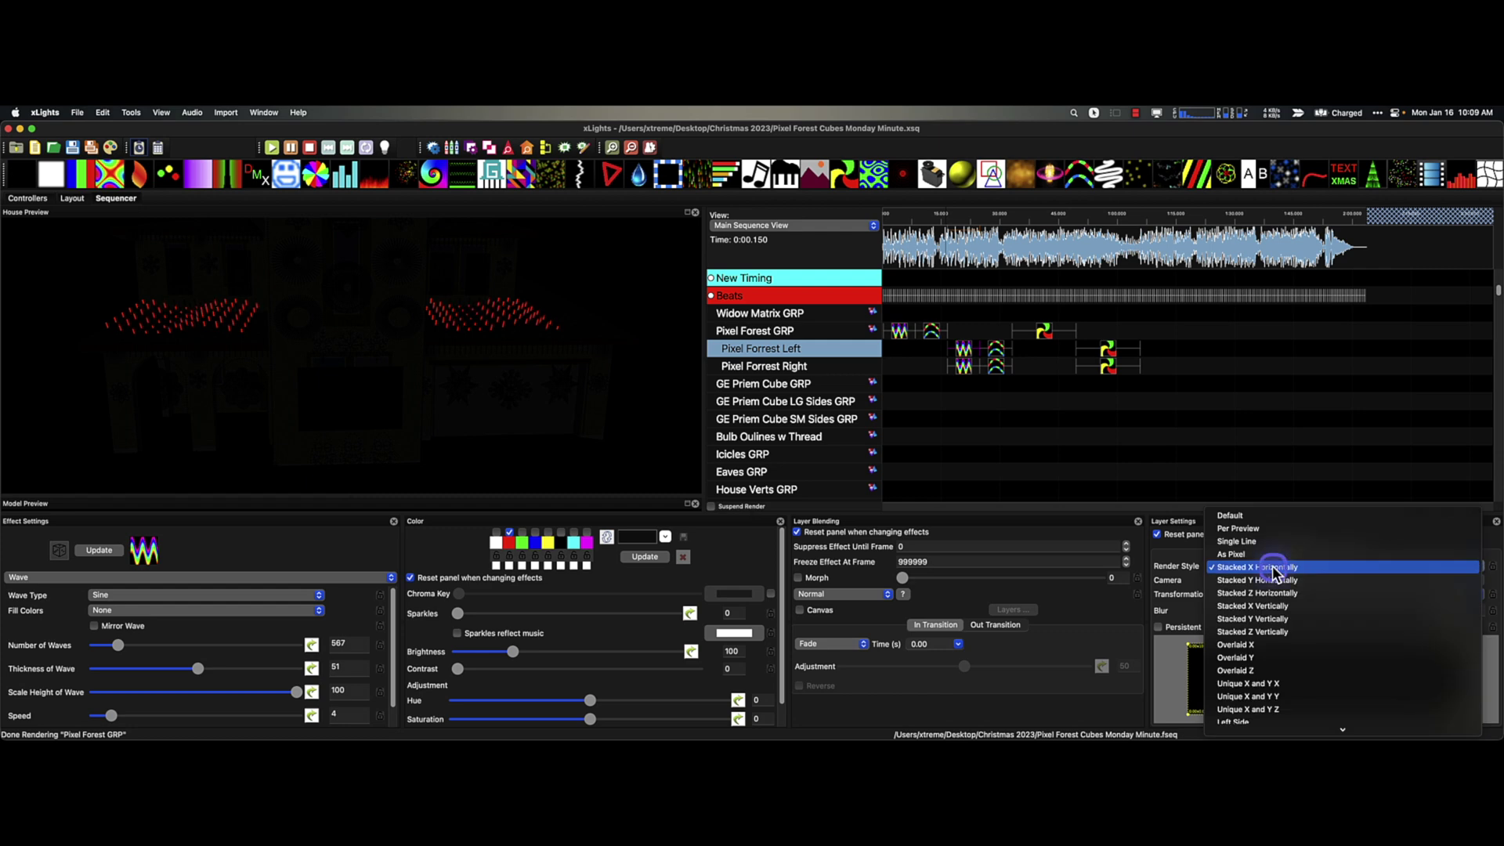
click(1263, 647)
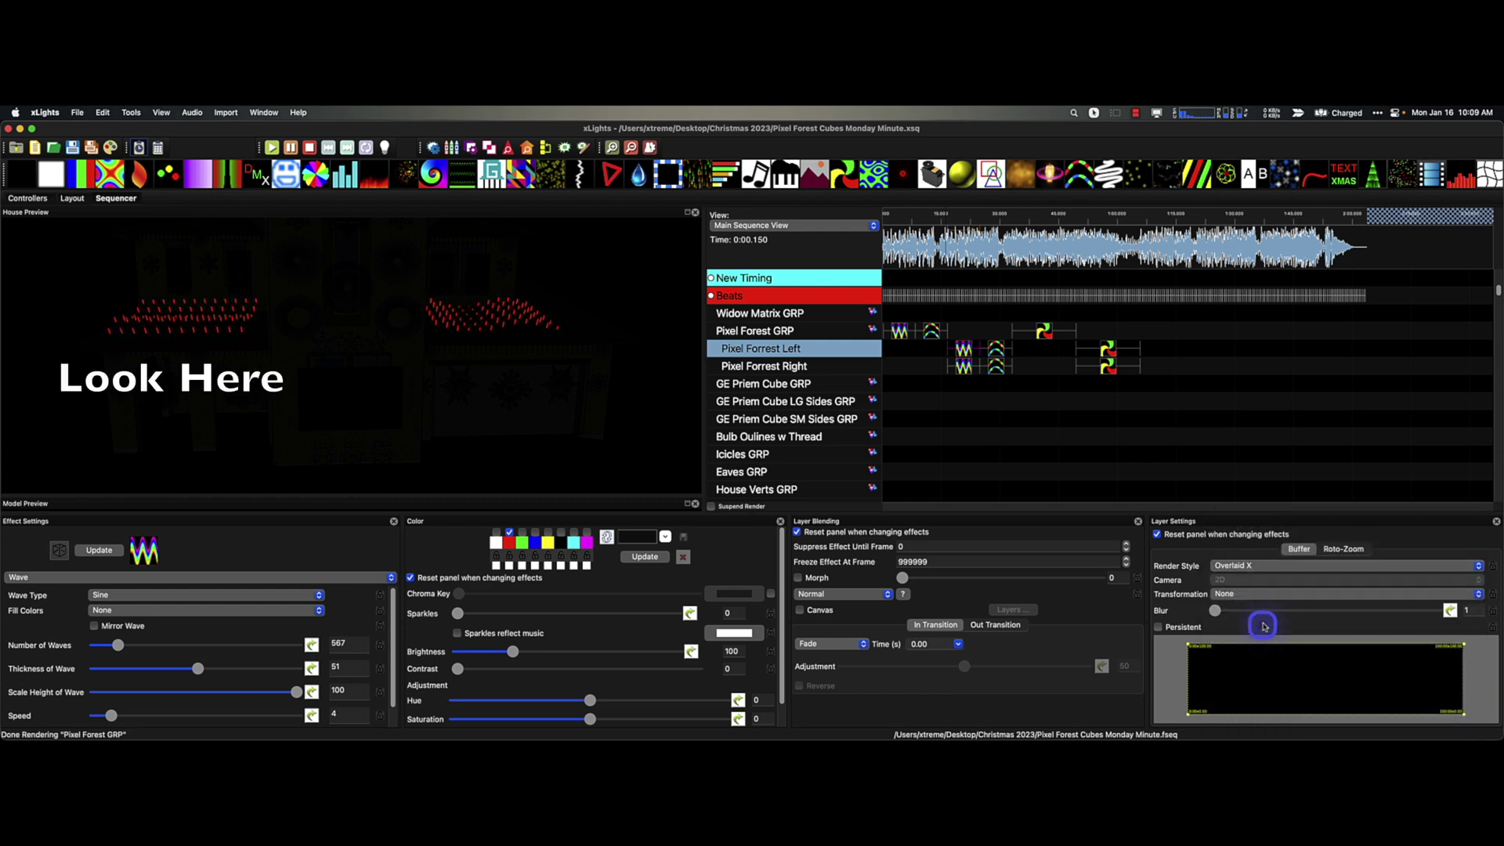
click(1253, 565)
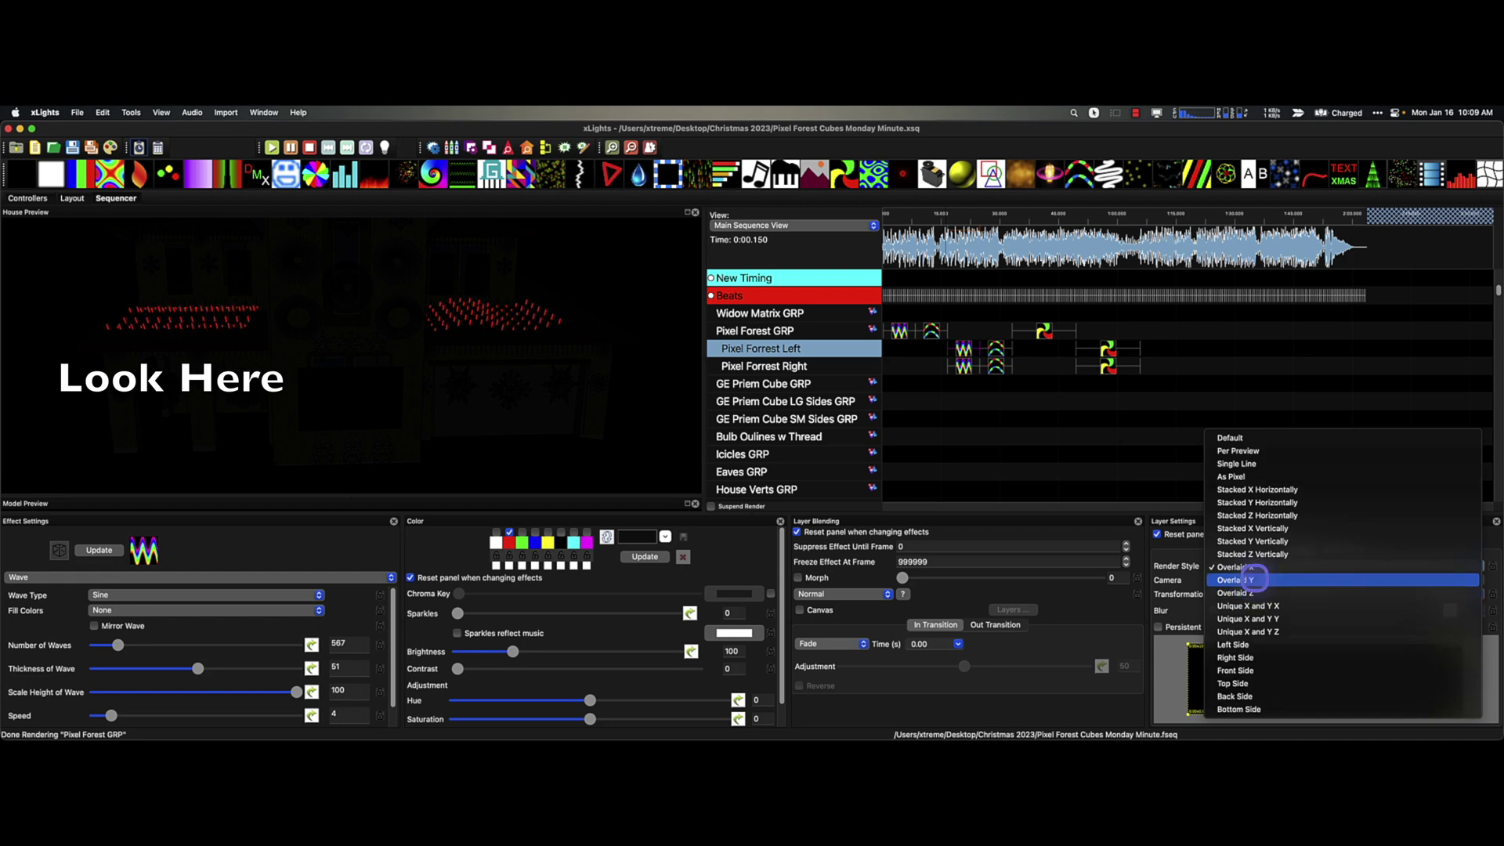
click(1255, 580)
click(1253, 565)
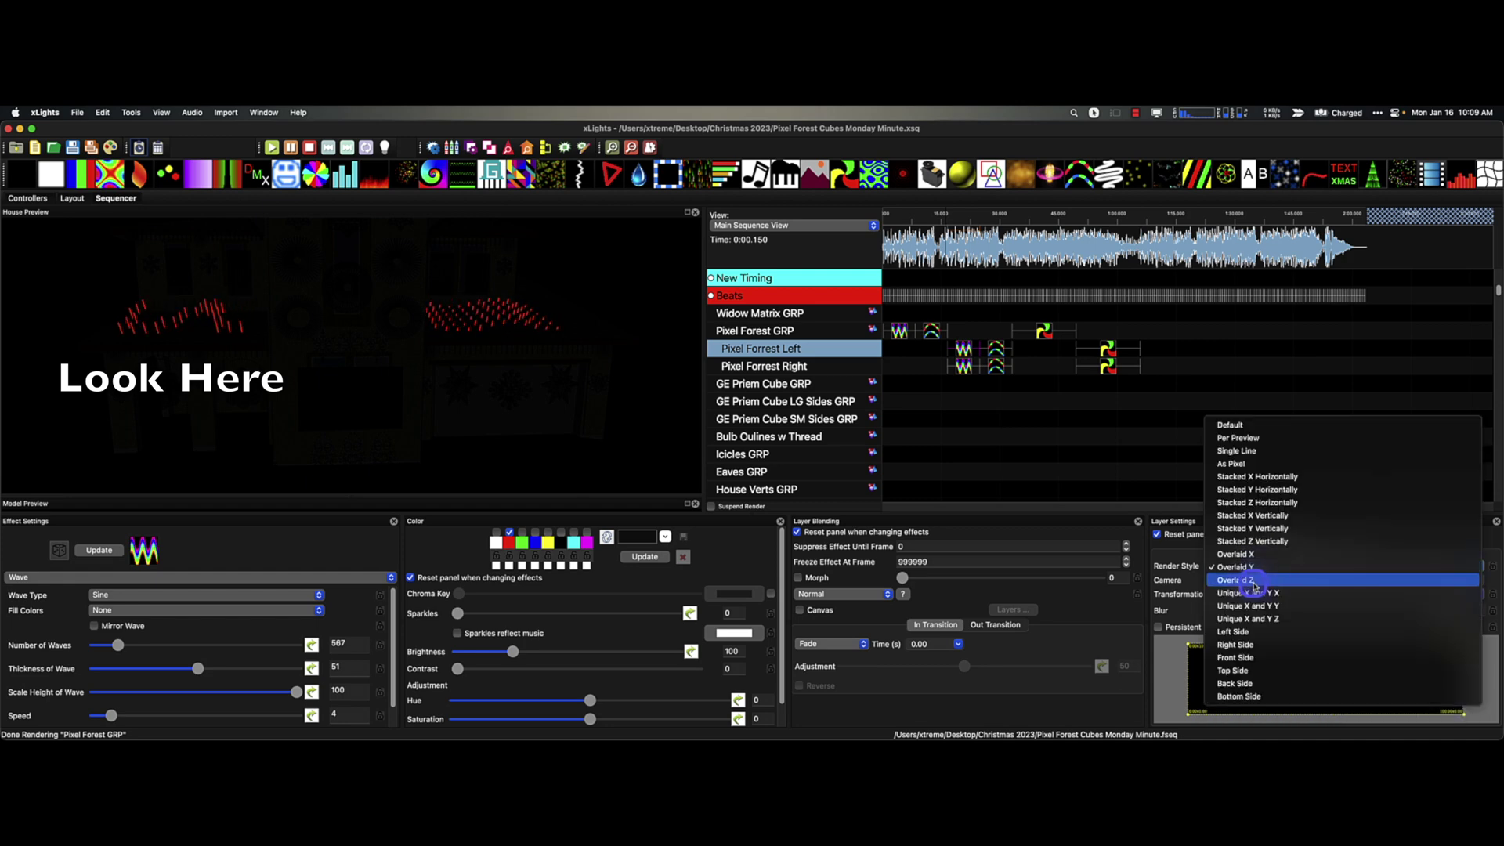
click(1254, 584)
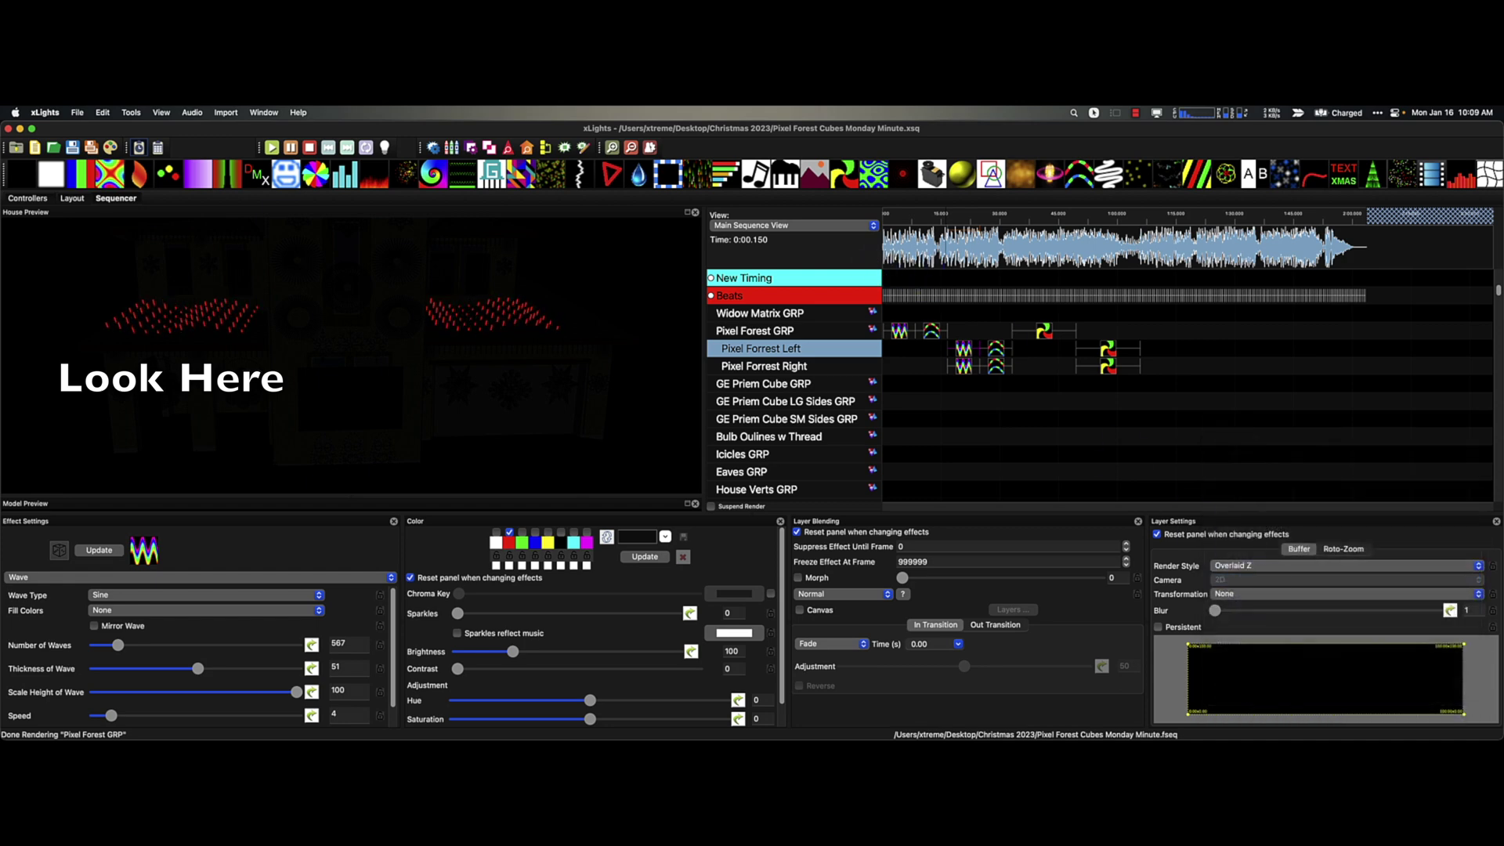
click(112, 149)
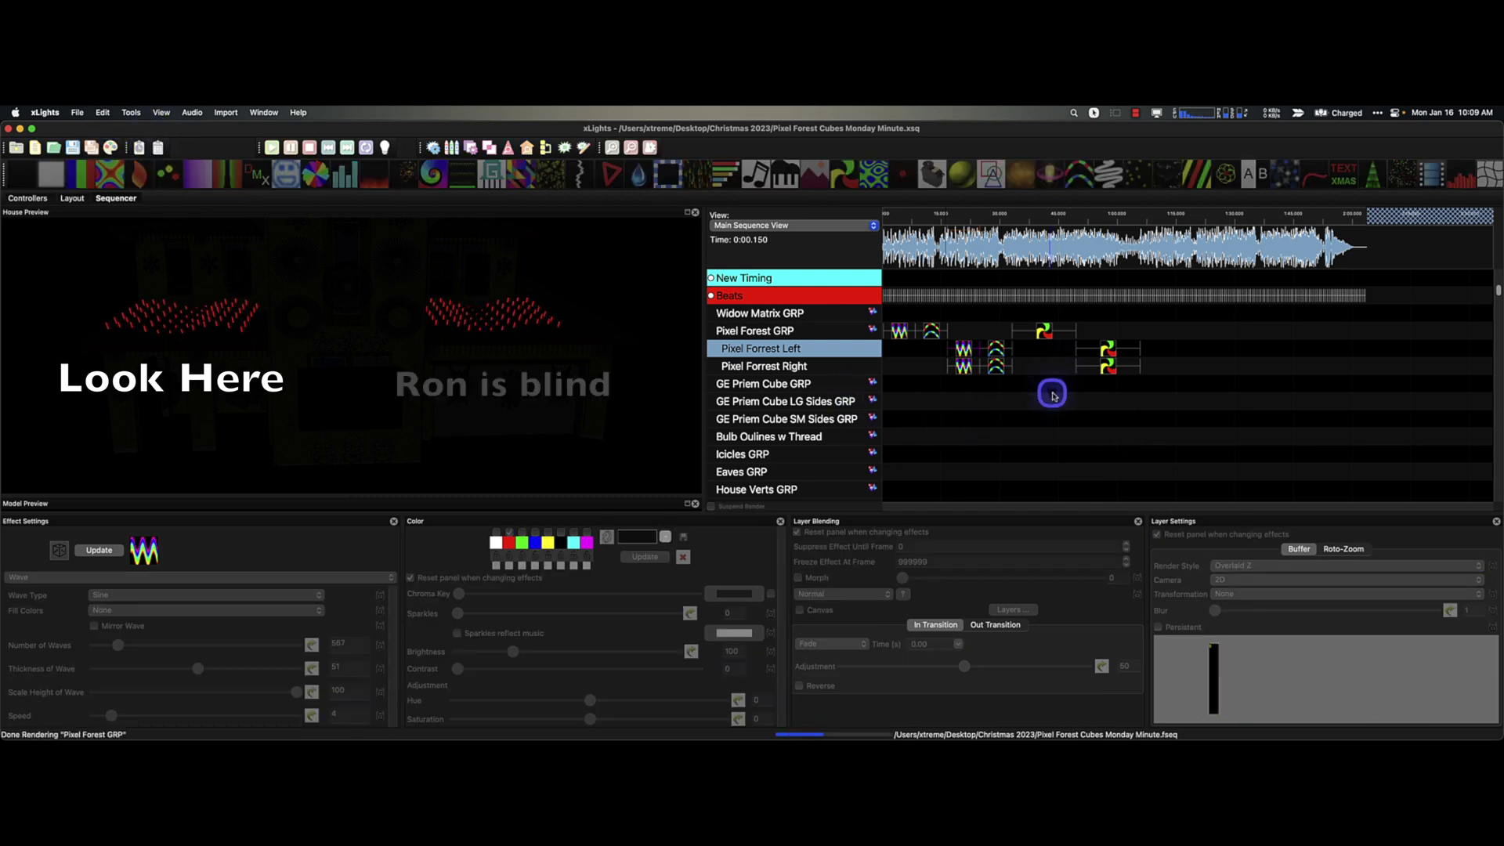
Try the Left Side render style, then switch the Wave to Stacked X Horizontally.
click(963, 351)
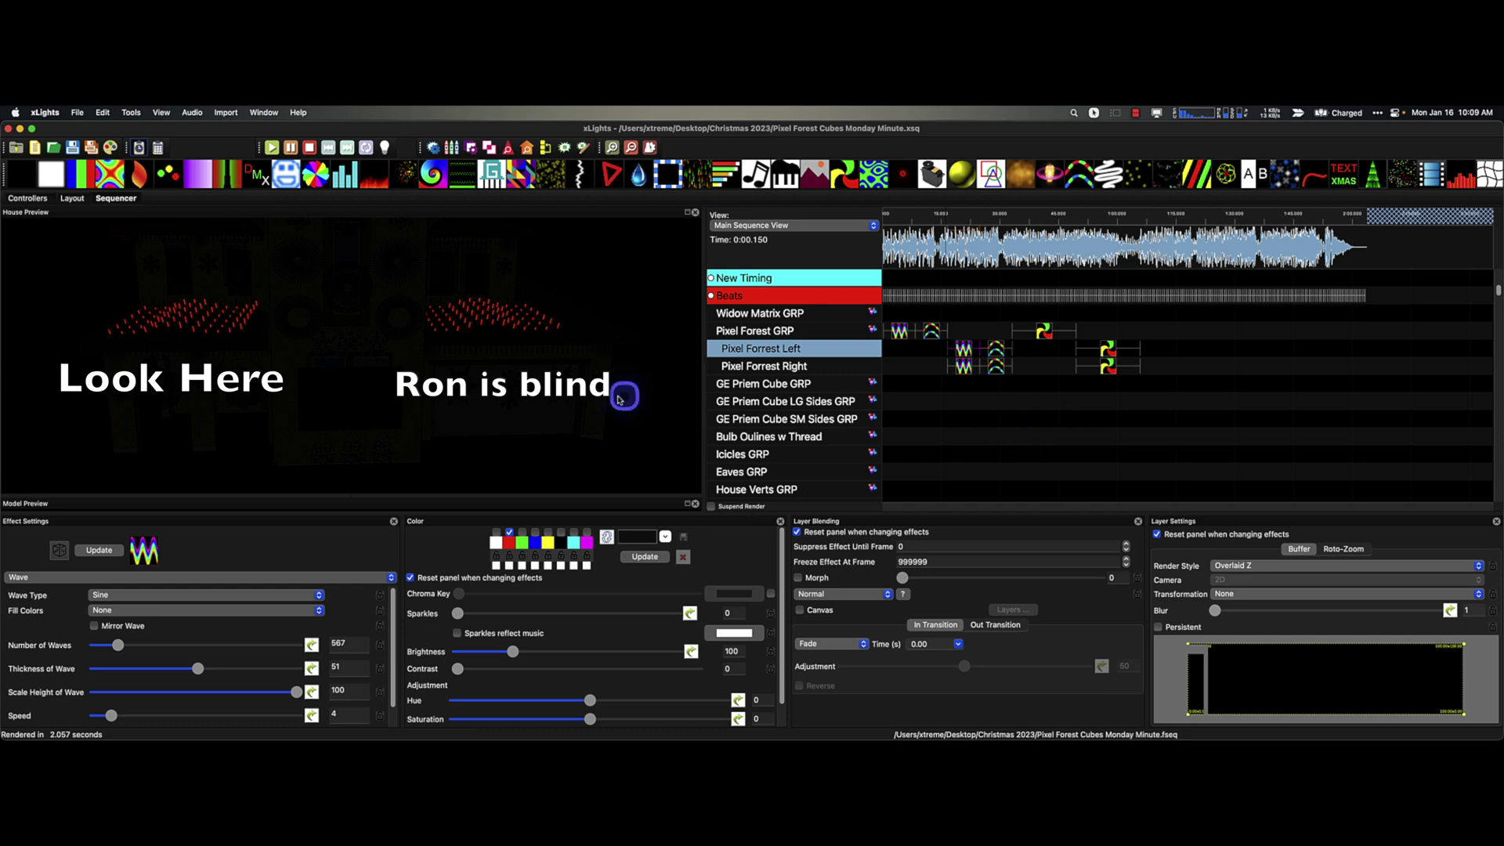
click(962, 349)
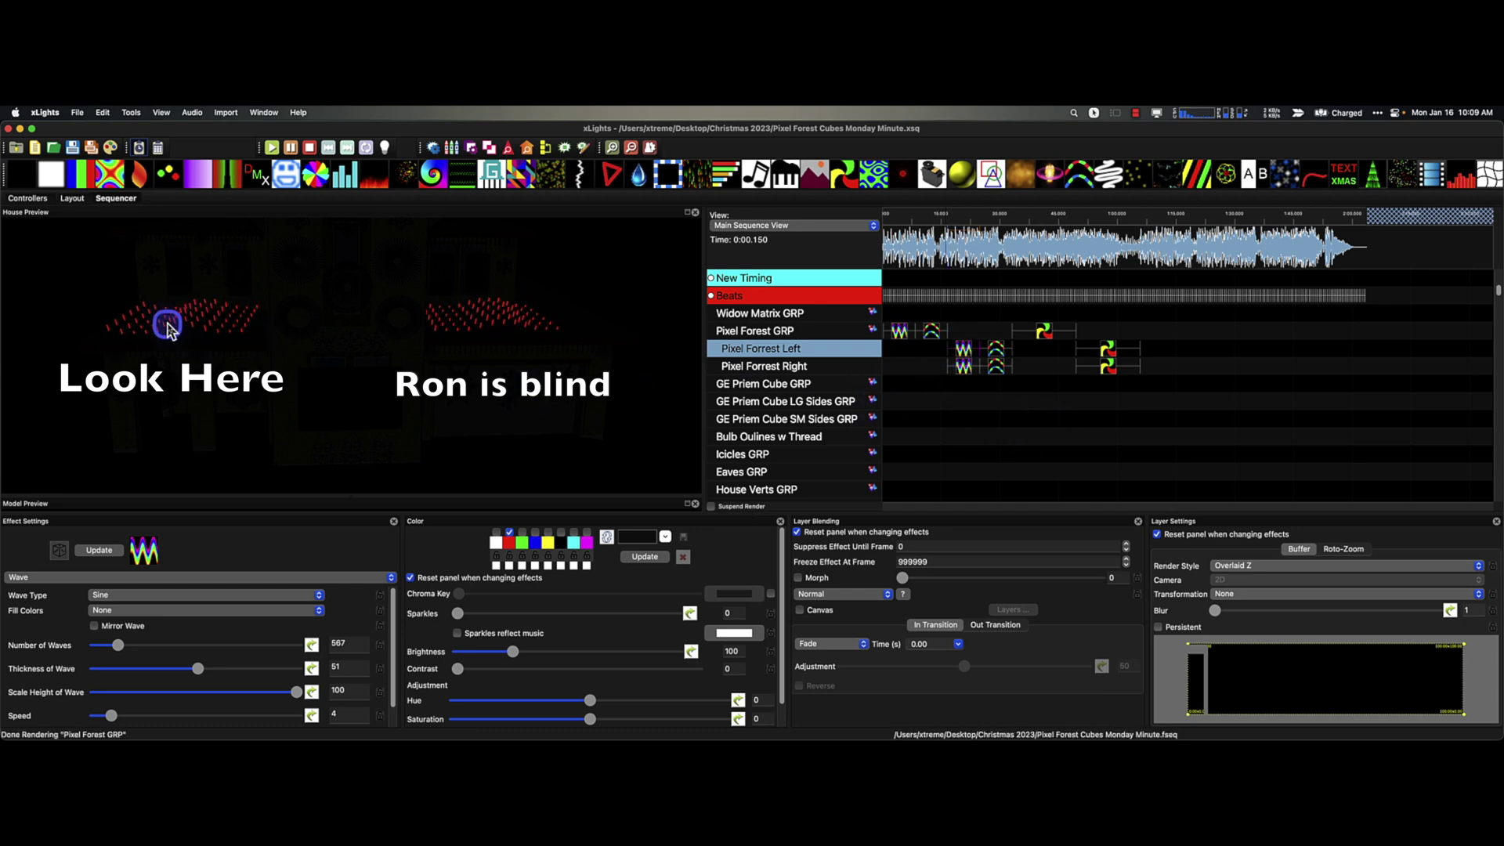
click(1238, 567)
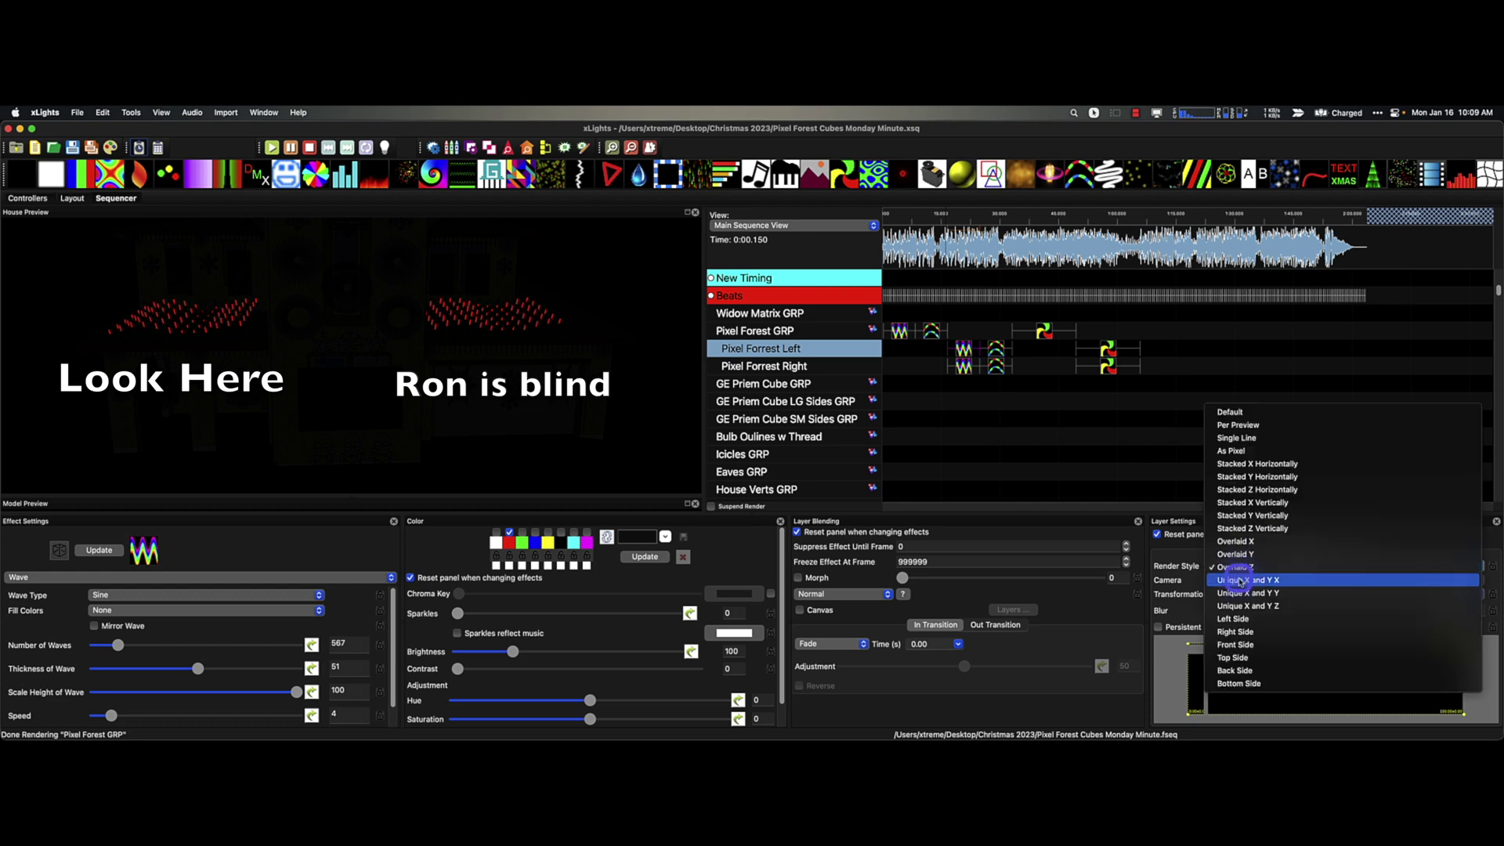
click(1245, 619)
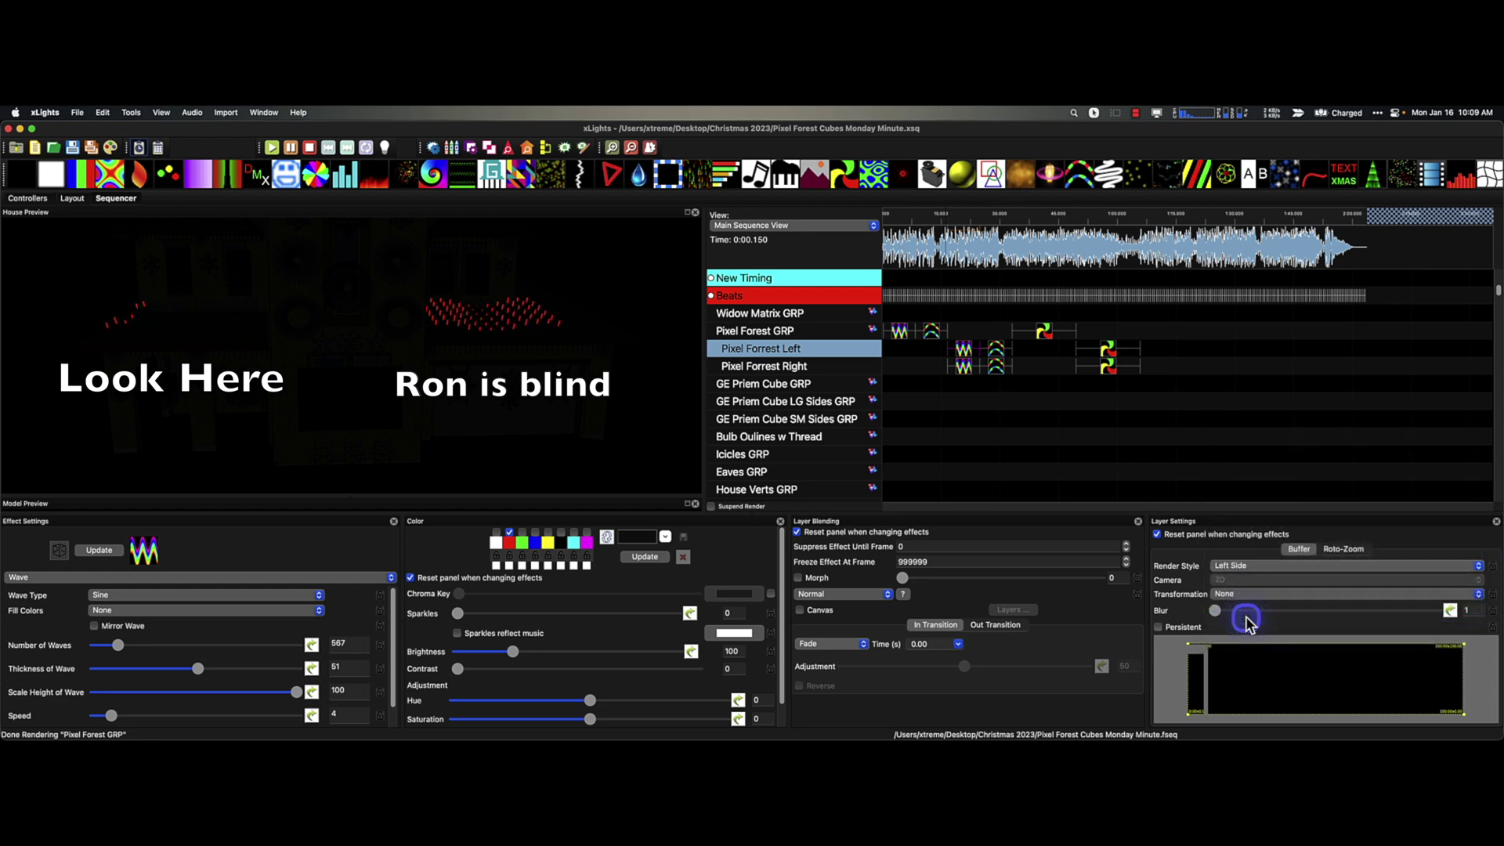
click(1241, 566)
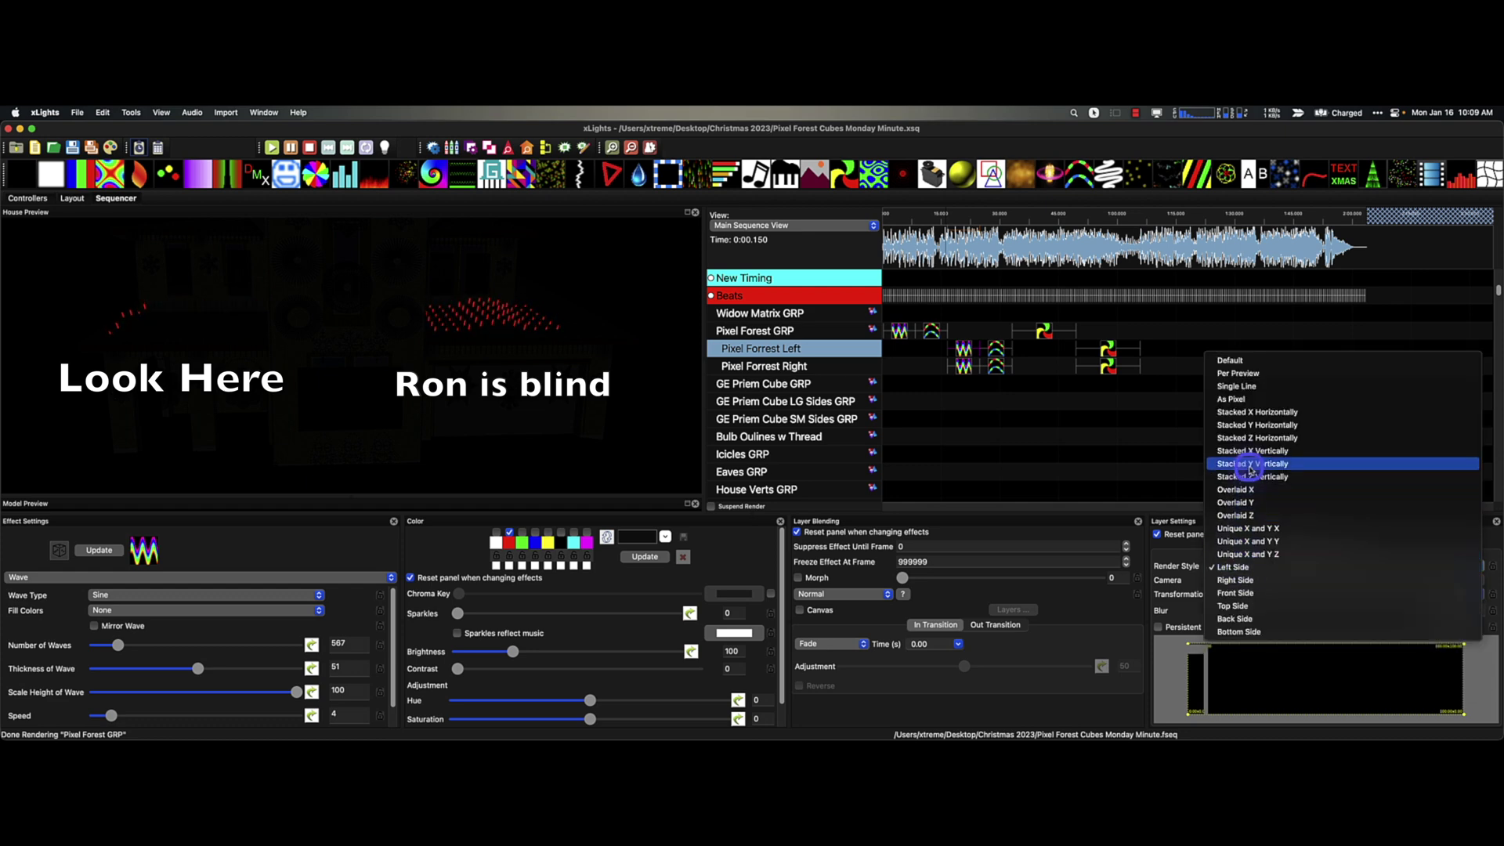
click(1253, 413)
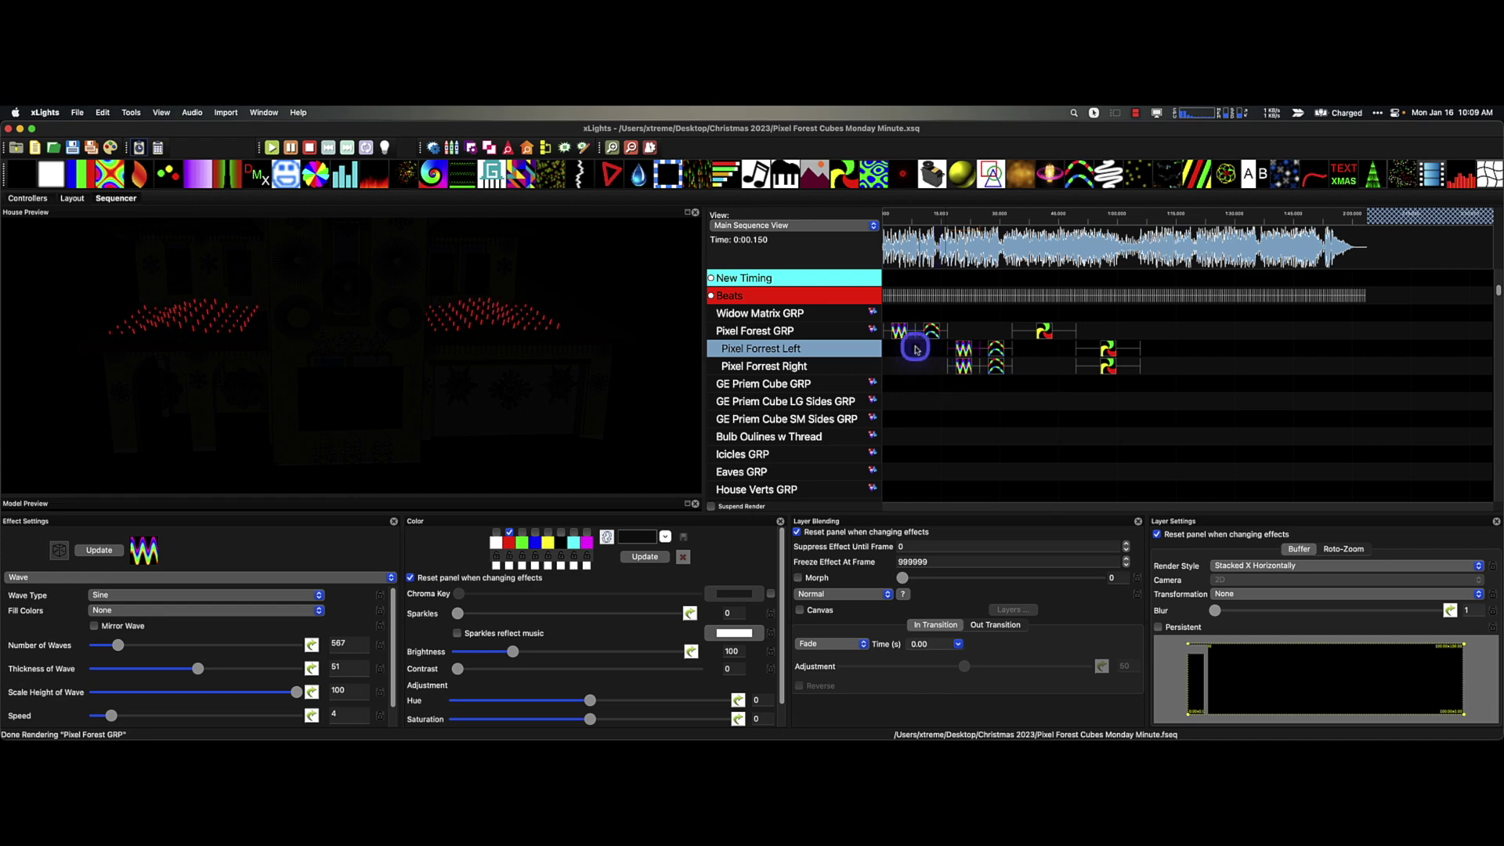
click(903, 333)
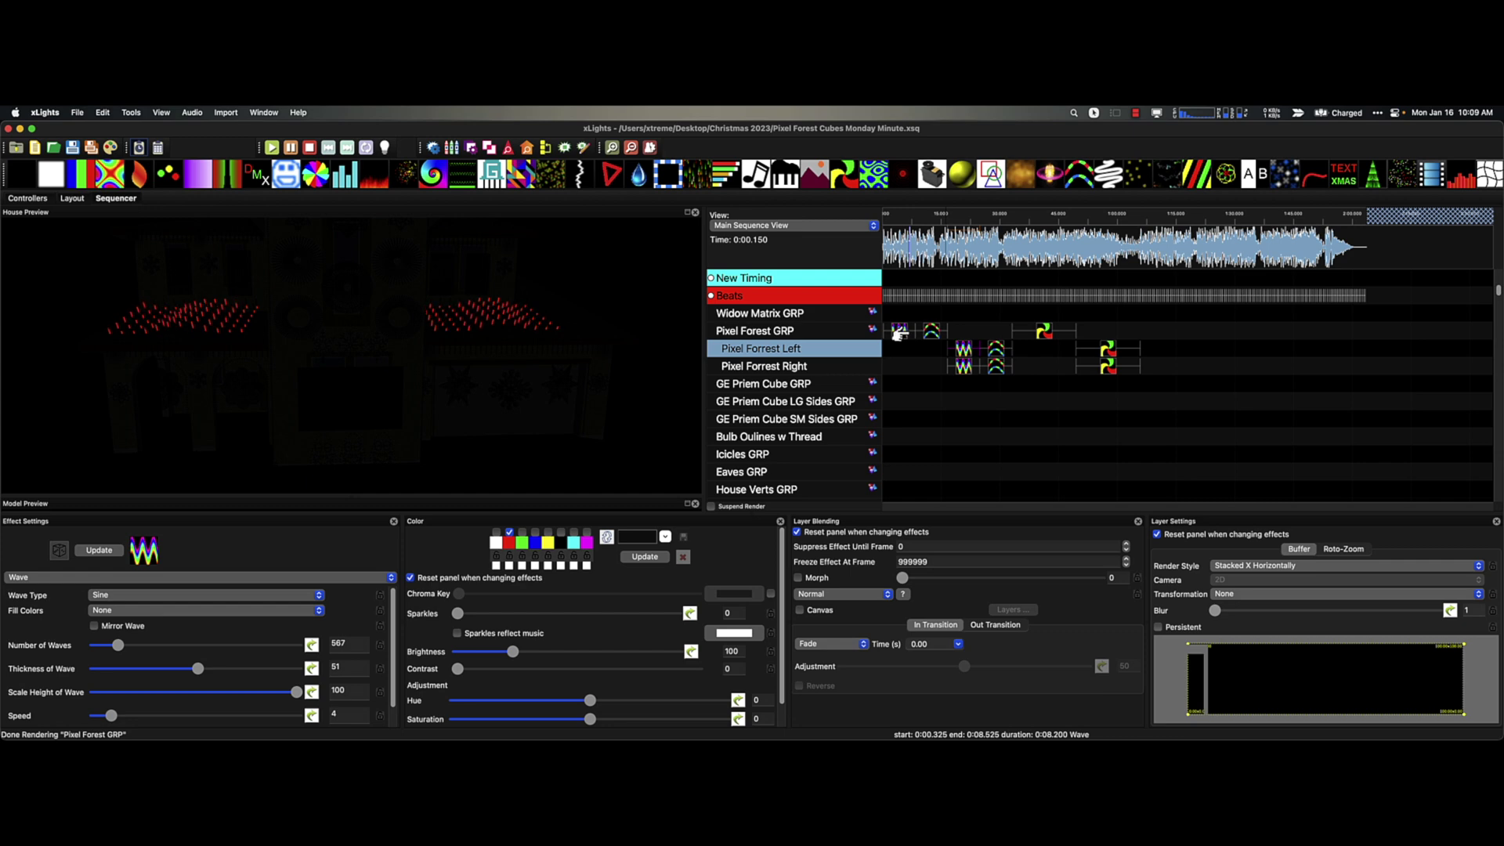
Inspect the SingleStrand on Pixel Forrest Right and the Pinwheel effects on the group and Pixel Forrest Left.
click(1000, 366)
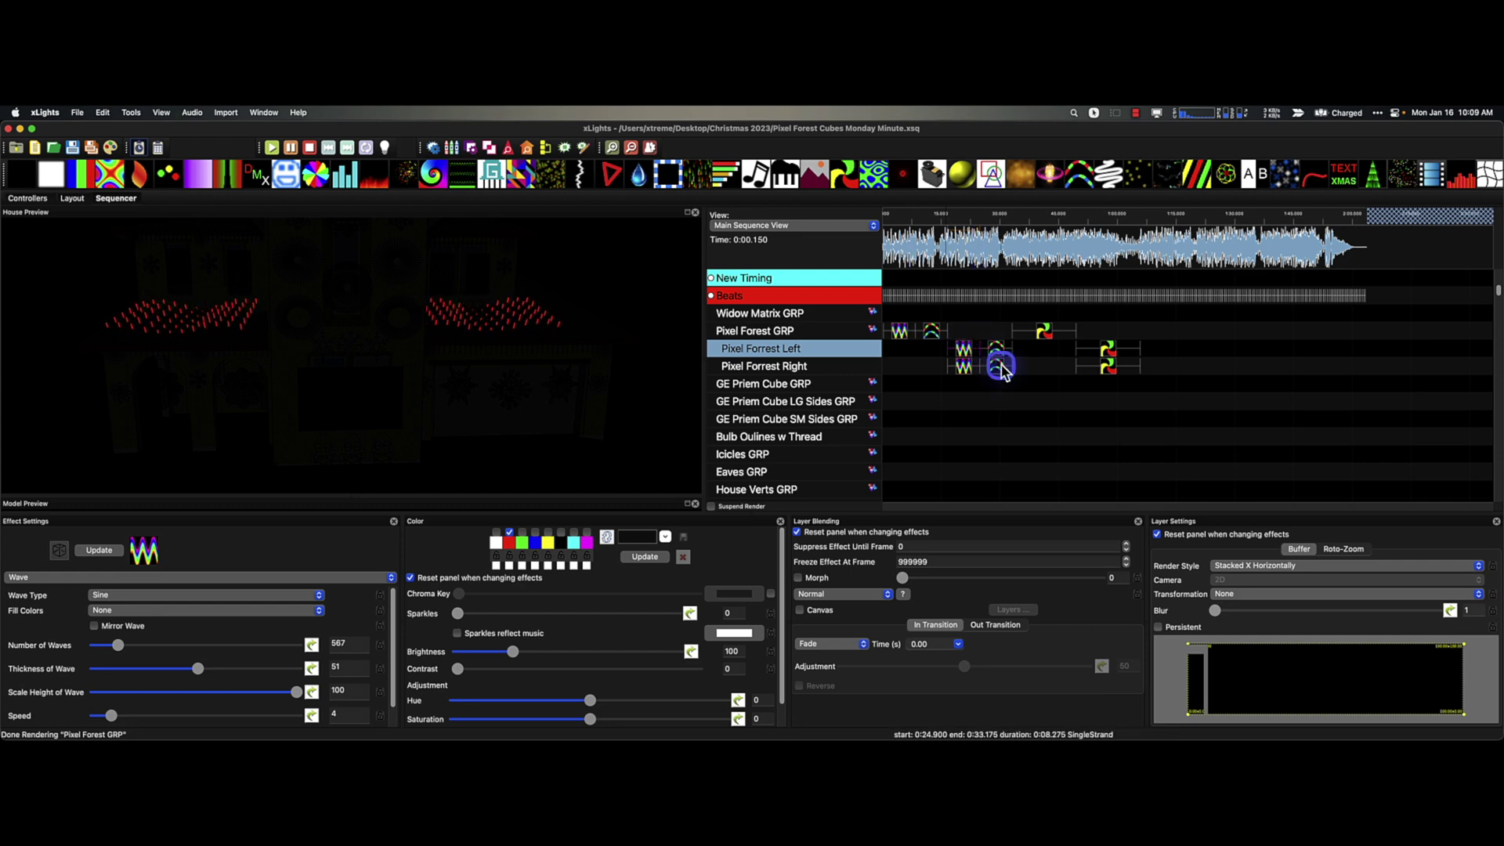
click(1044, 332)
click(902, 352)
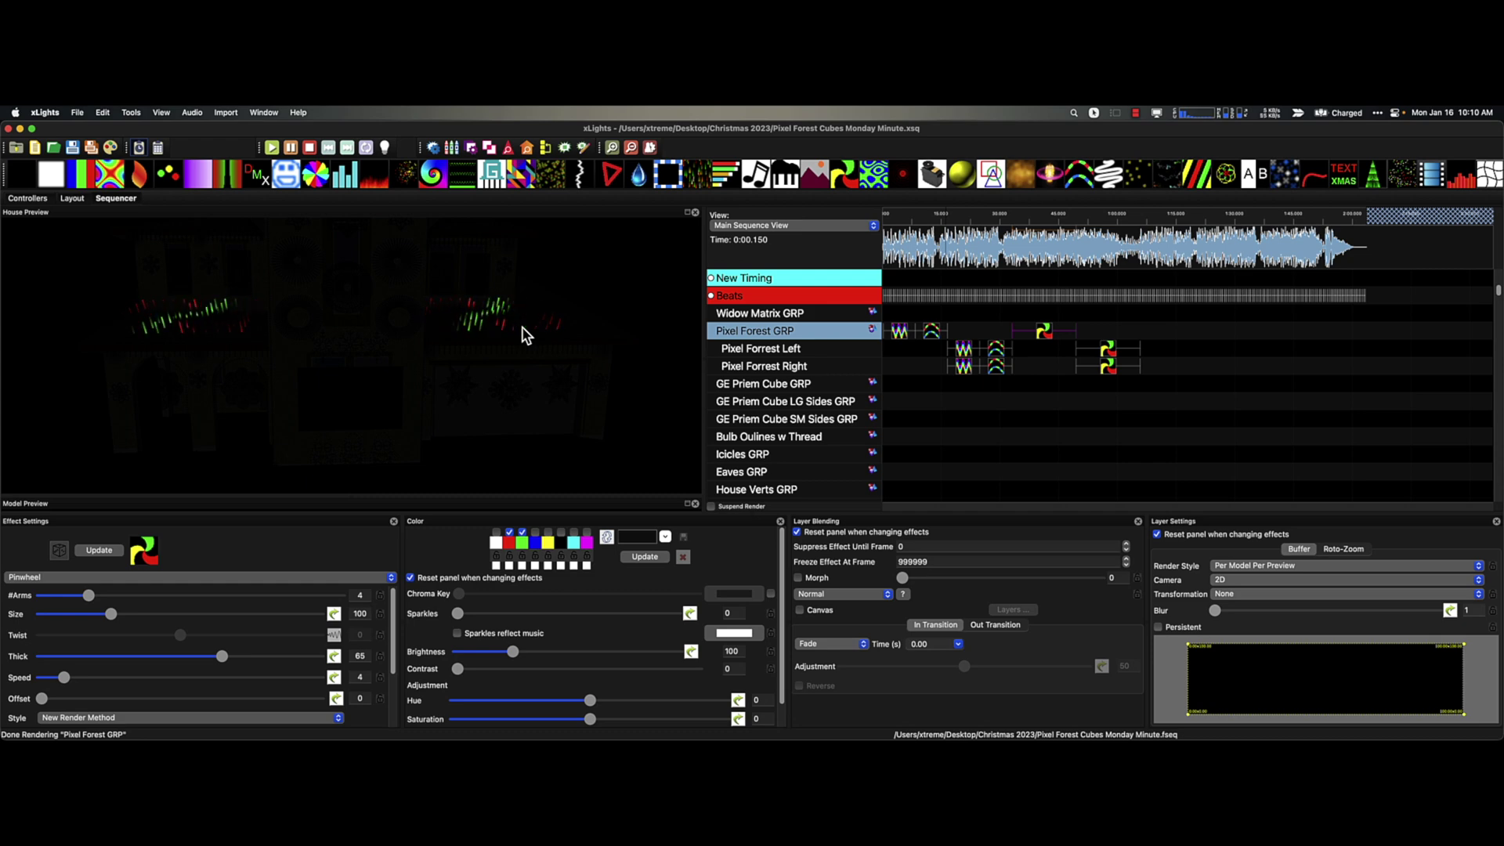
click(1107, 348)
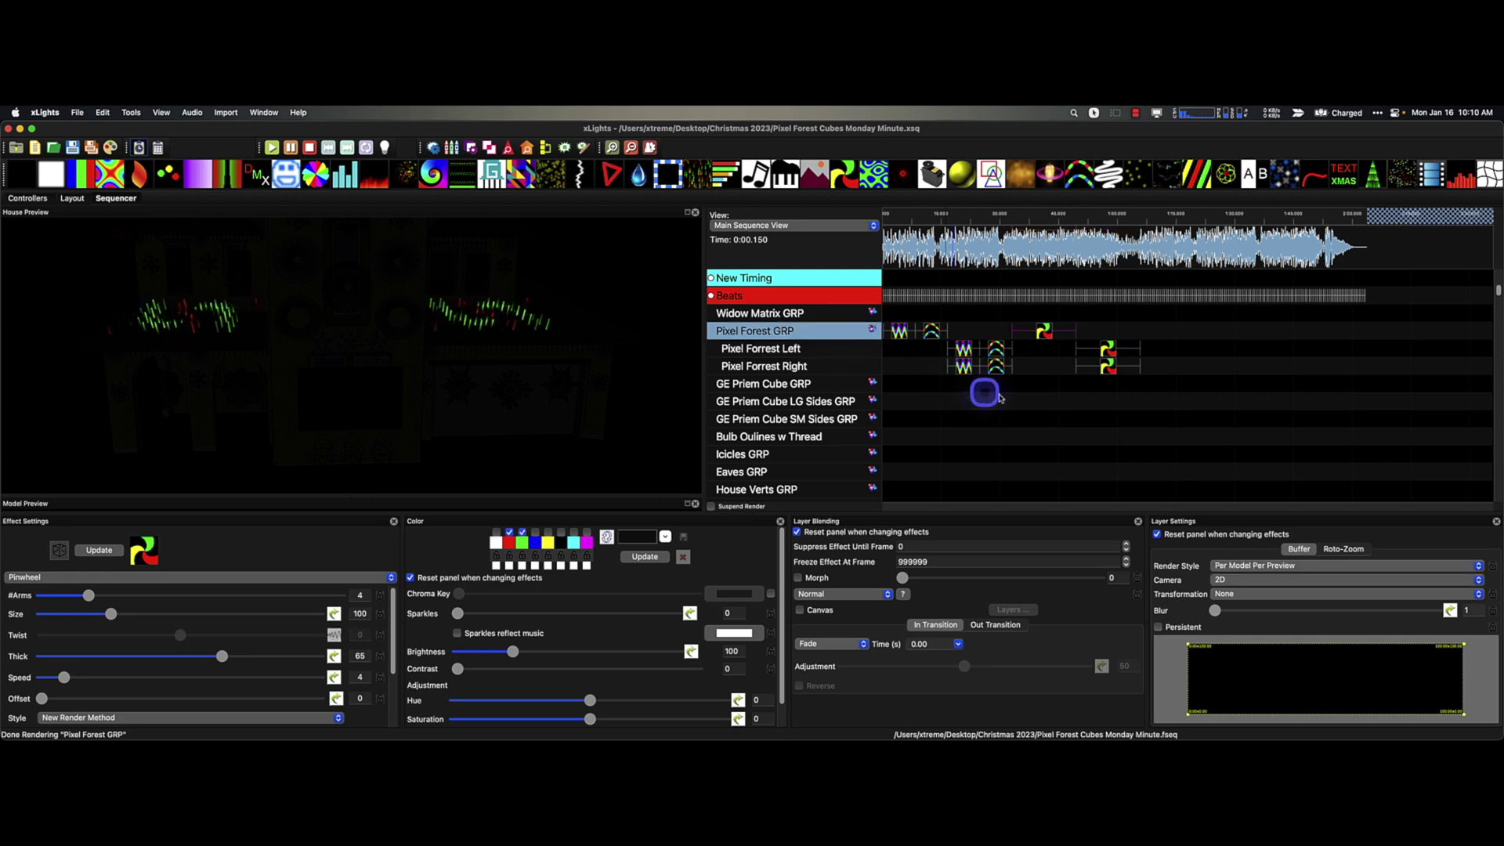
click(1107, 352)
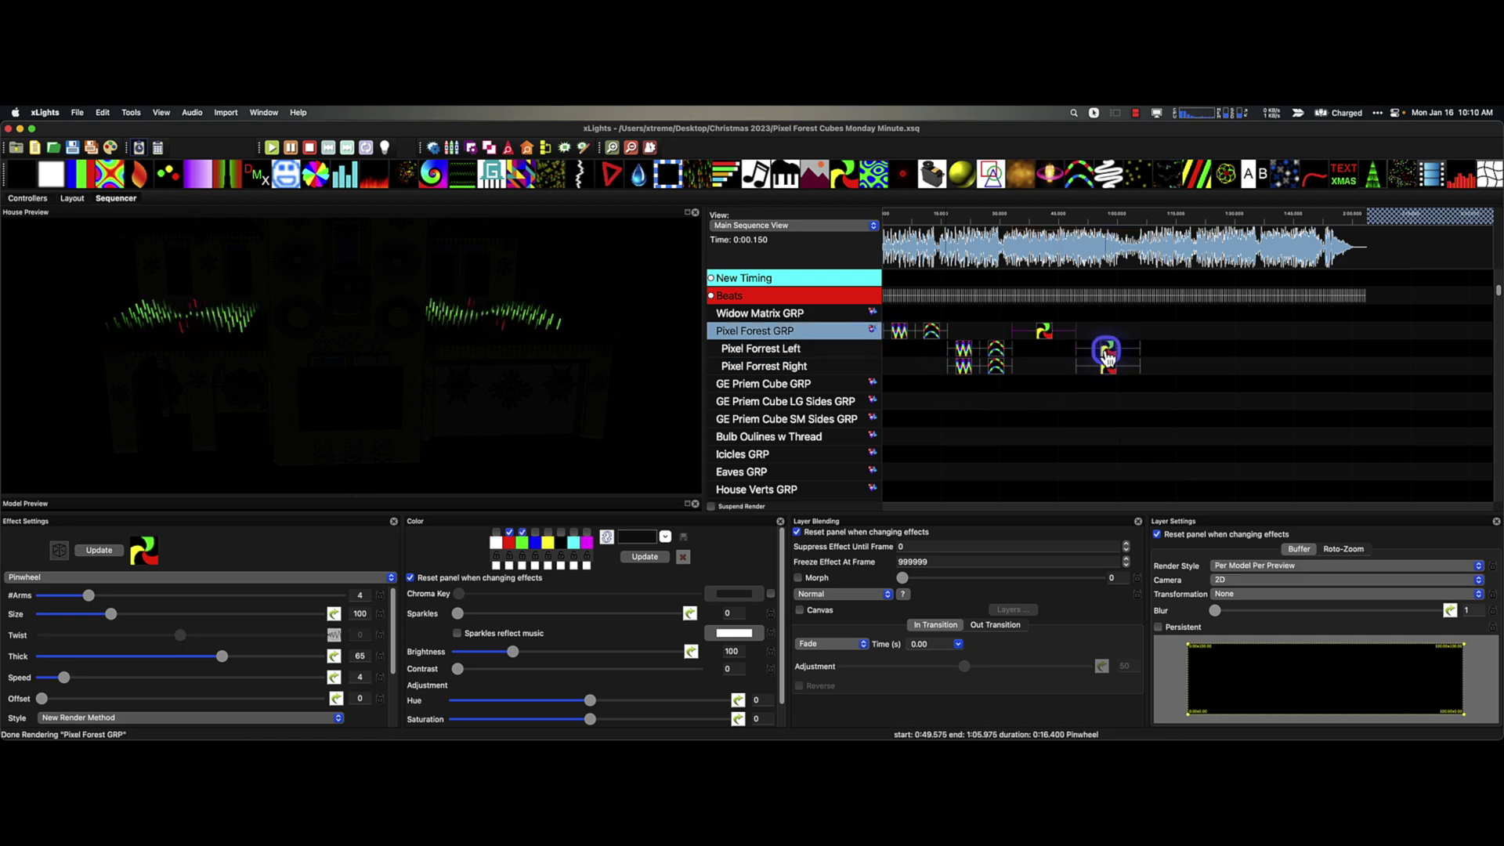
Load the Pixel Forrest Left Pinwheel settings and list its render style options.
click(1107, 354)
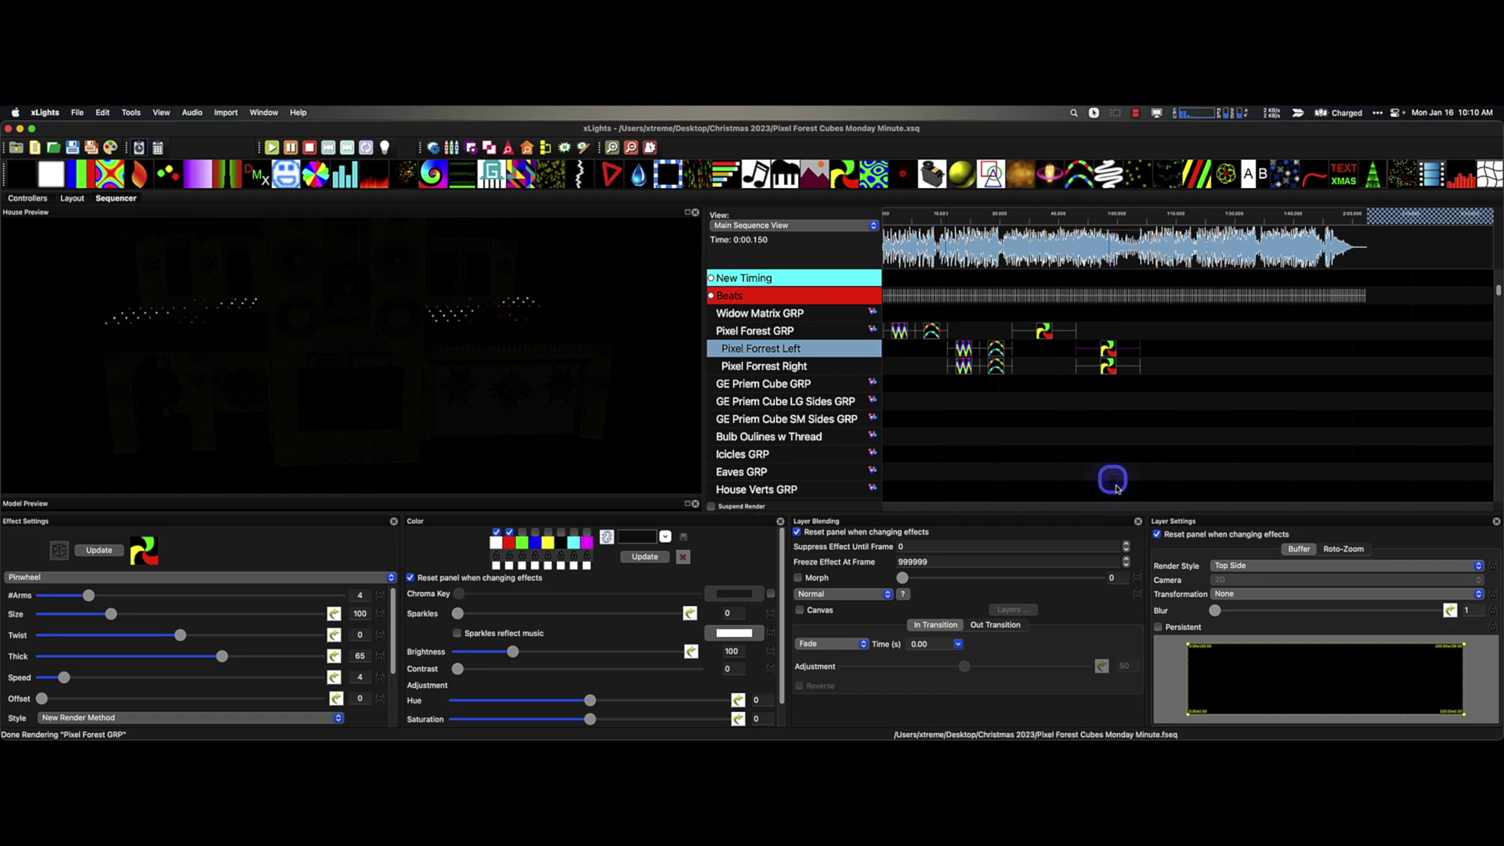
click(1267, 567)
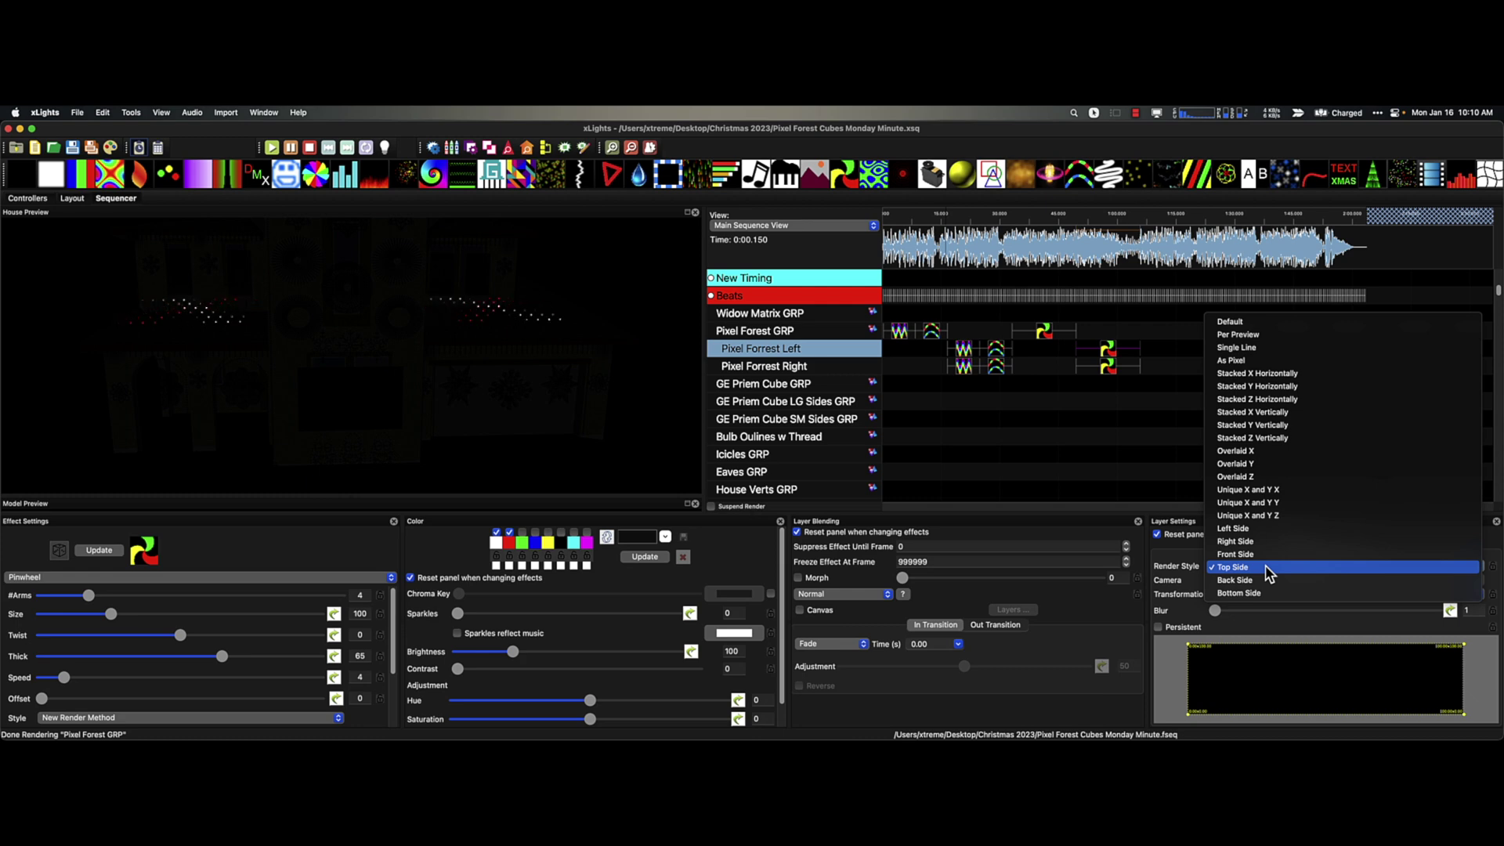
Try Front Side and Bottom Side render styles on the Pinwheel, ending on Top Side.
click(1264, 555)
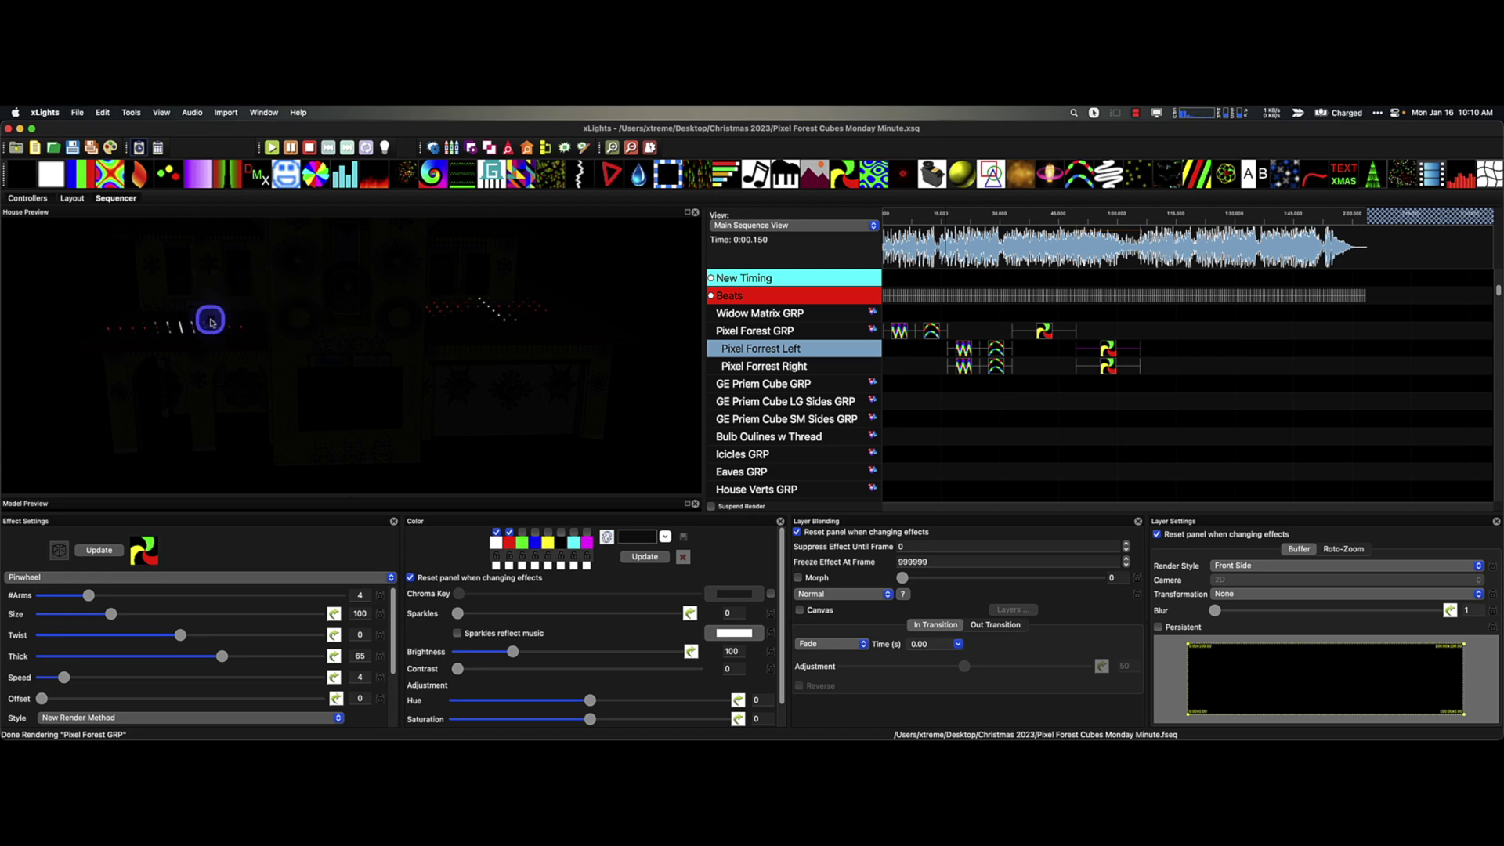
click(1232, 566)
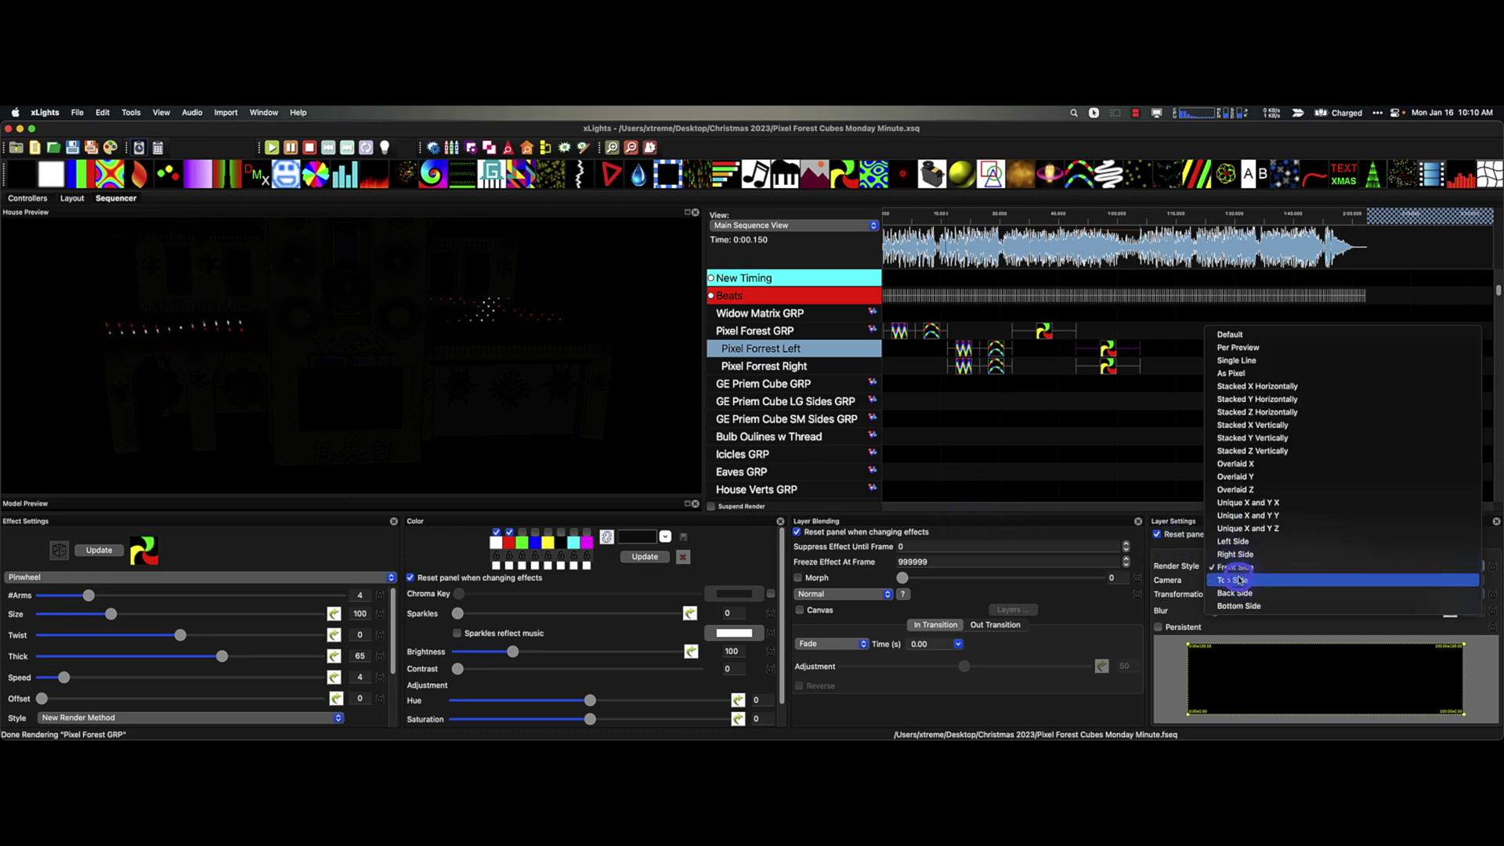
click(1237, 580)
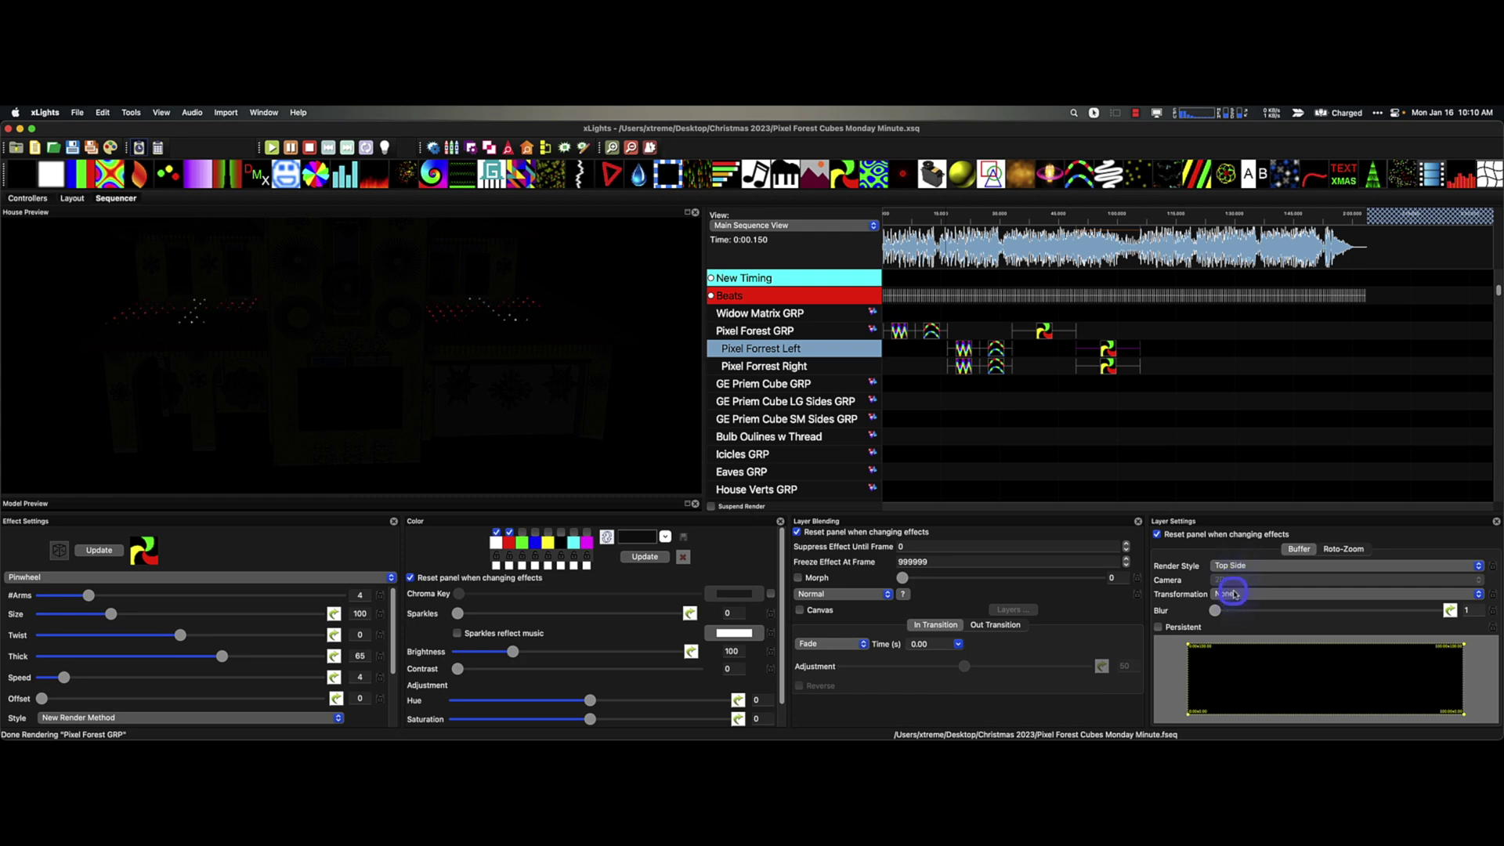
click(1234, 565)
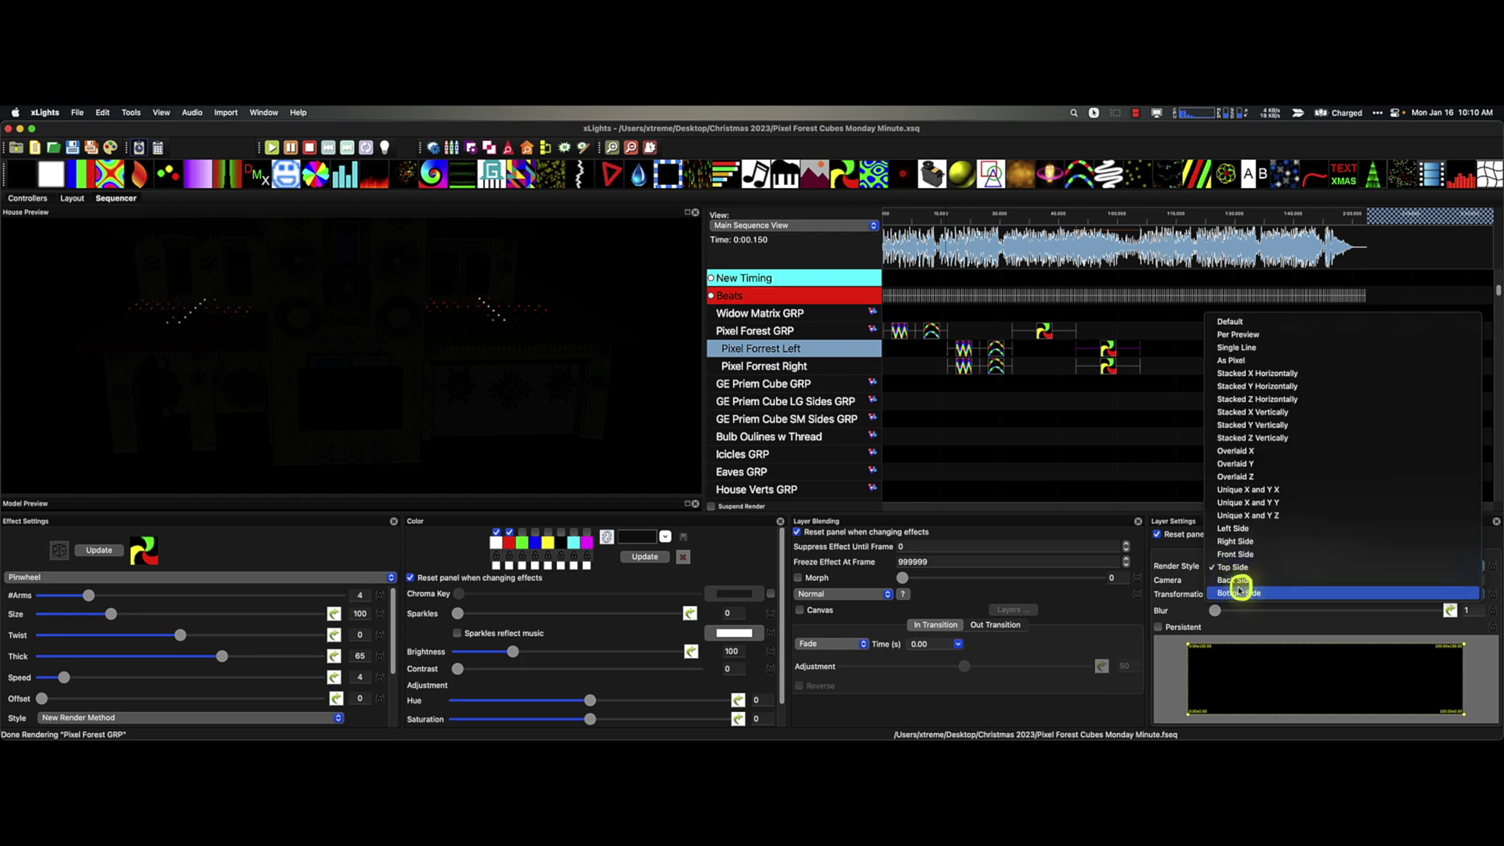
click(1240, 592)
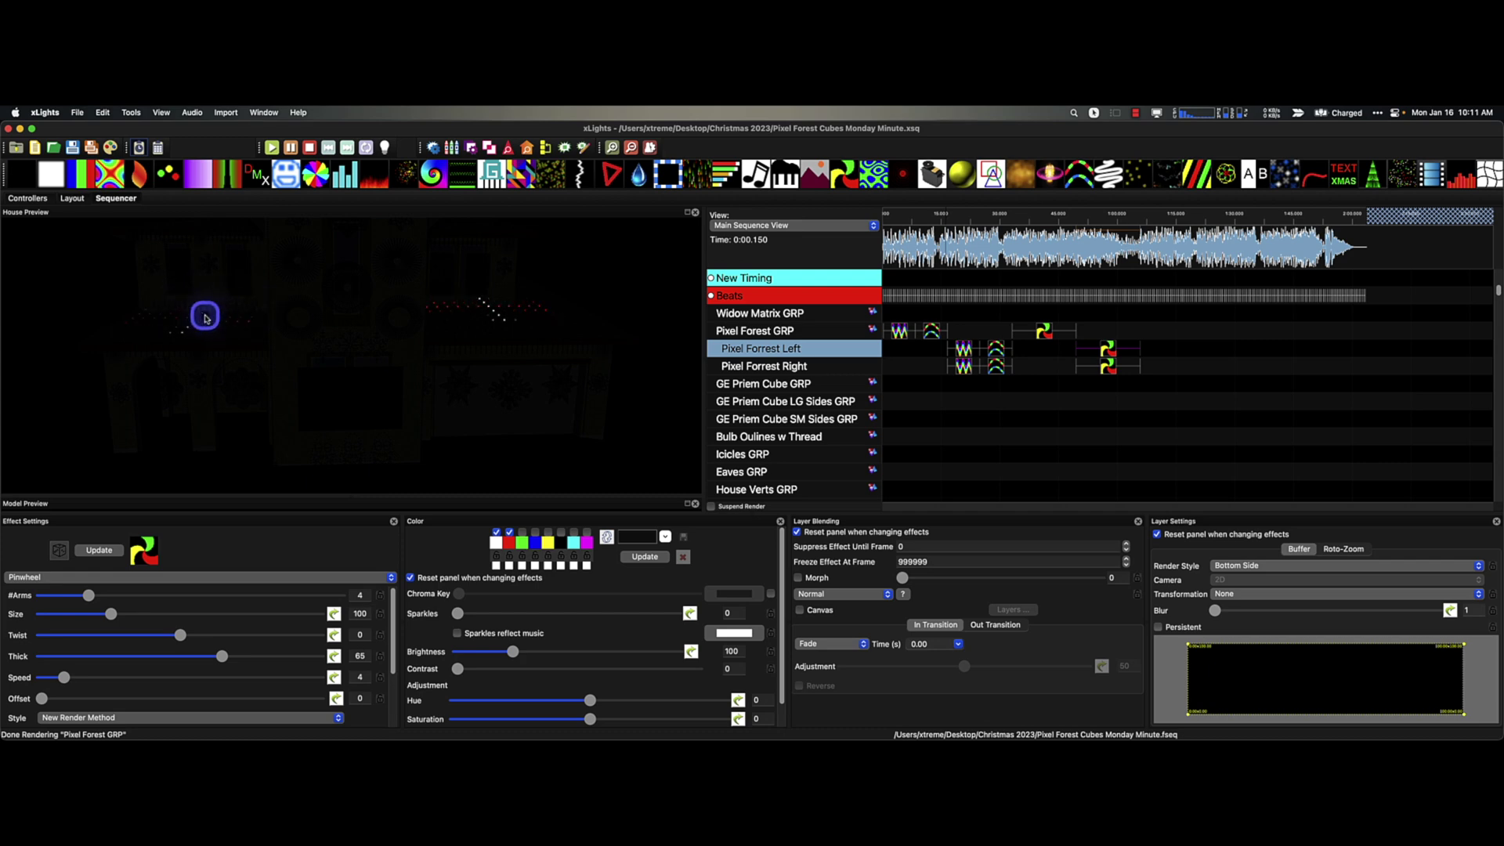
click(1237, 567)
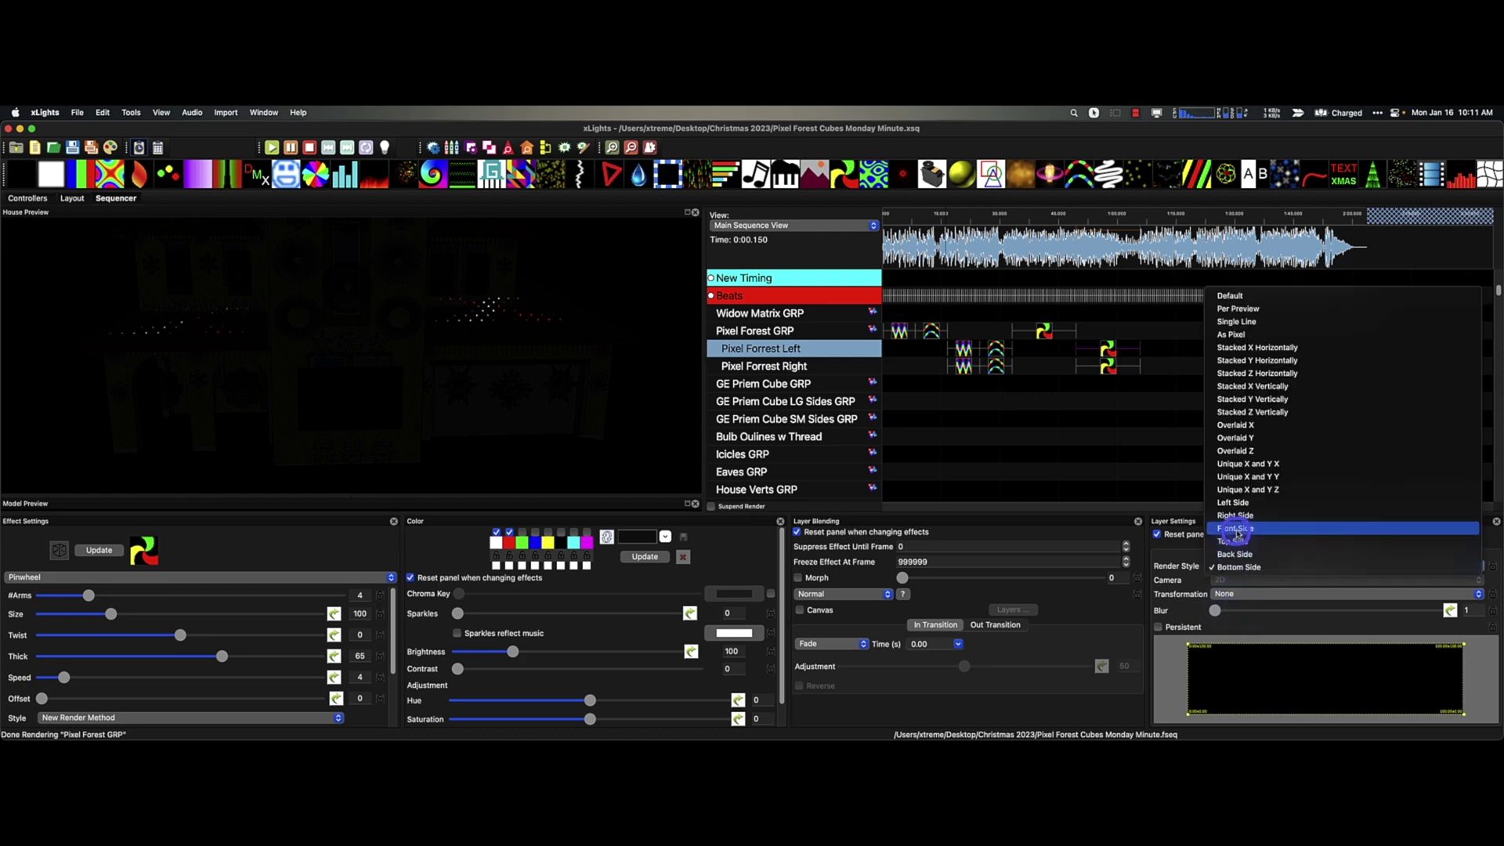
click(1237, 541)
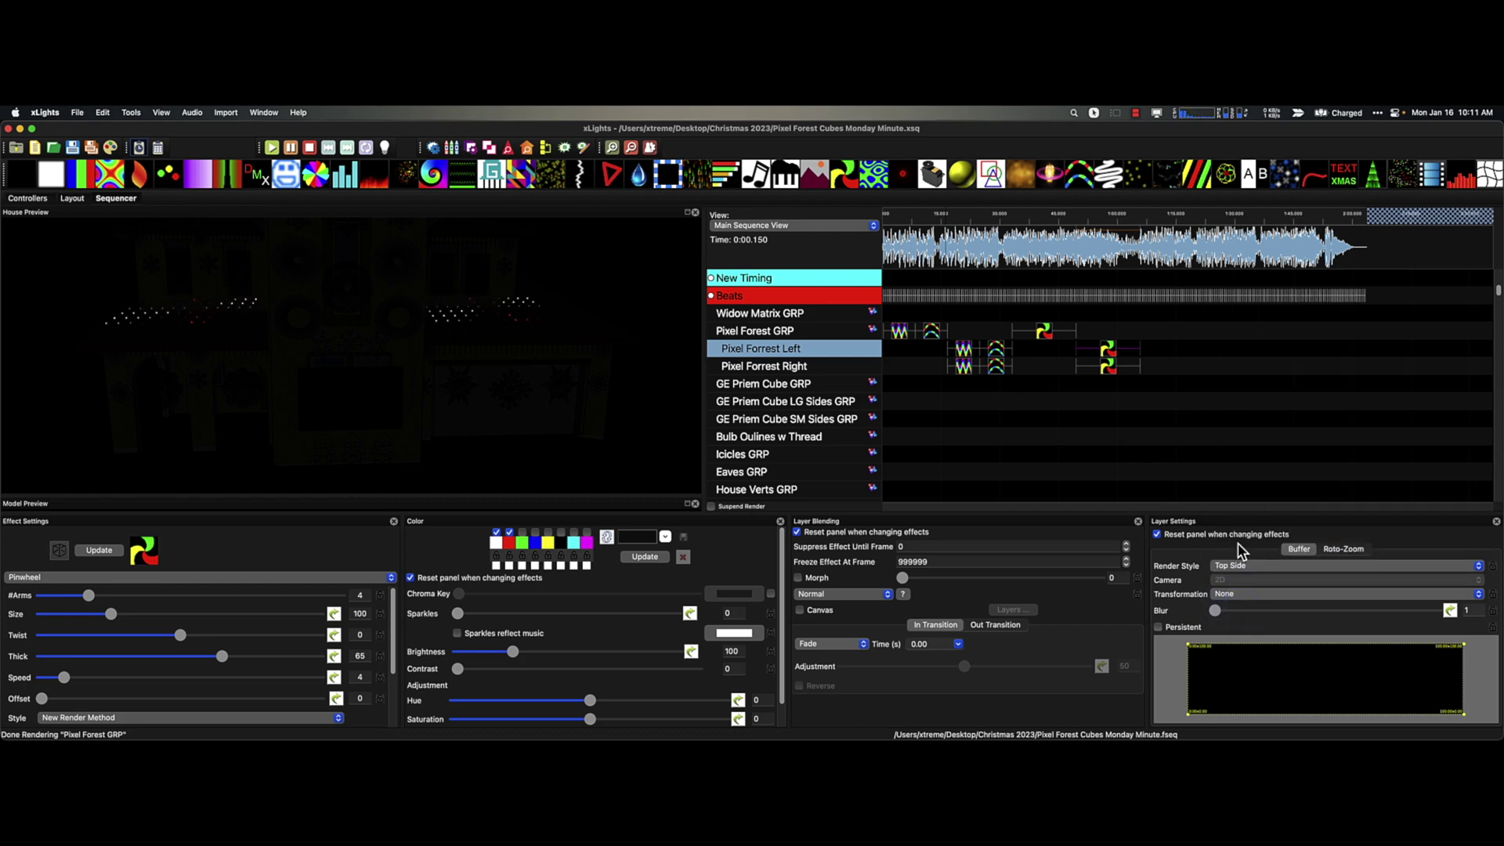